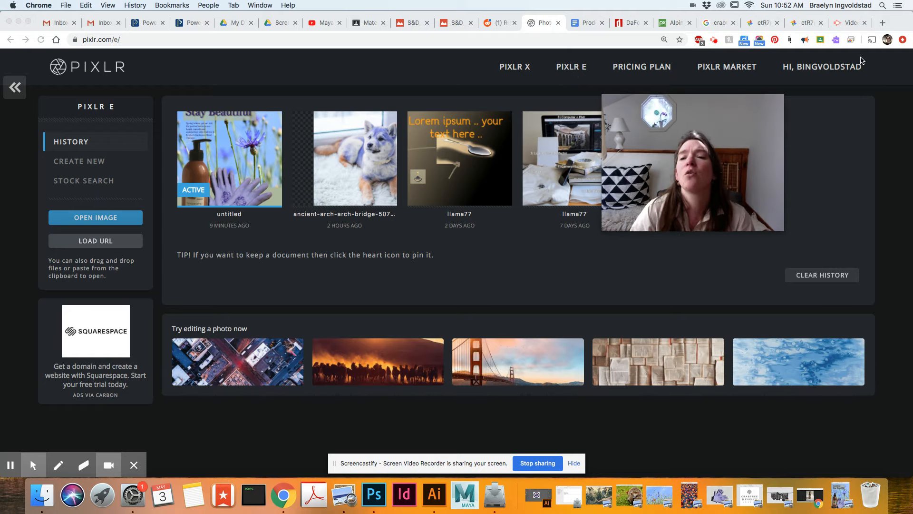
left_click(826, 70)
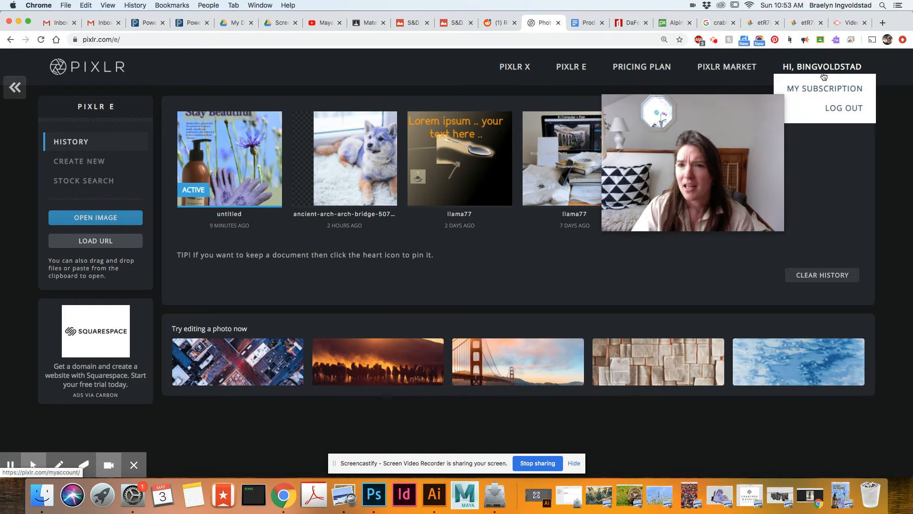
mouse_move(845, 72)
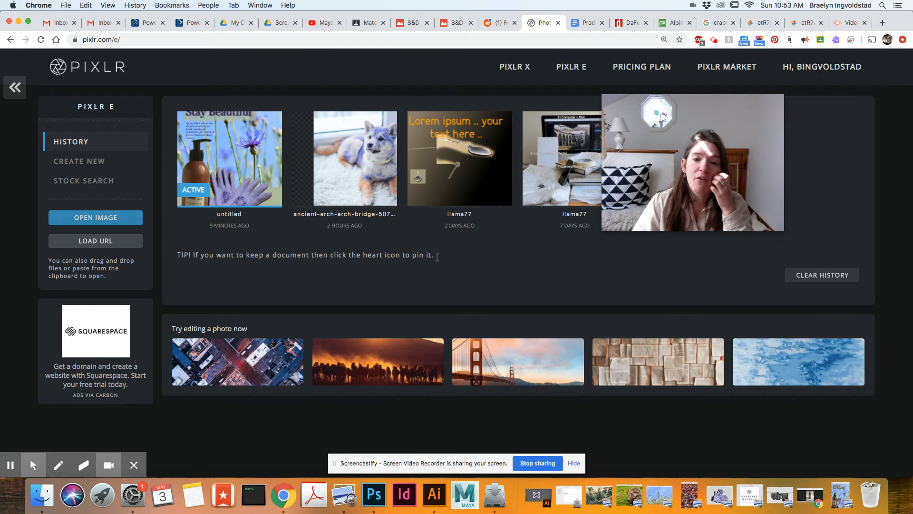
mouse_move(436, 195)
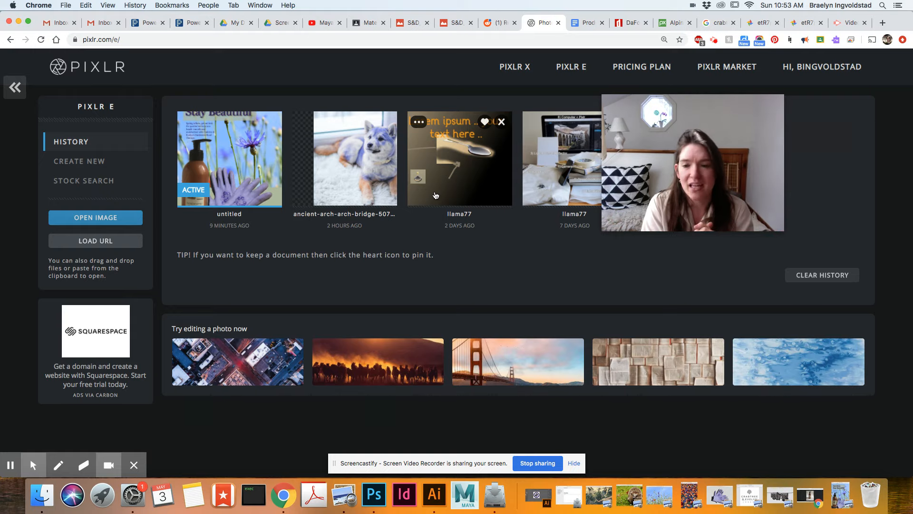
mouse_move(218, 194)
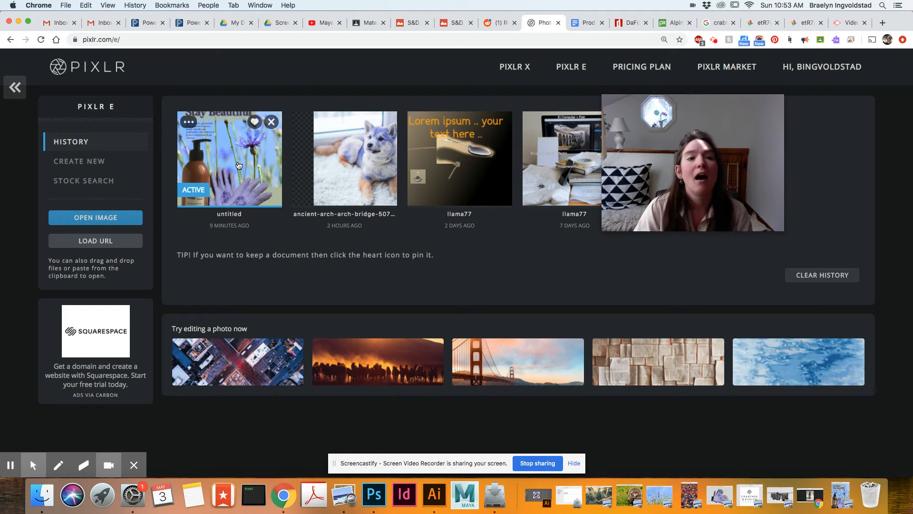
mouse_move(472, 151)
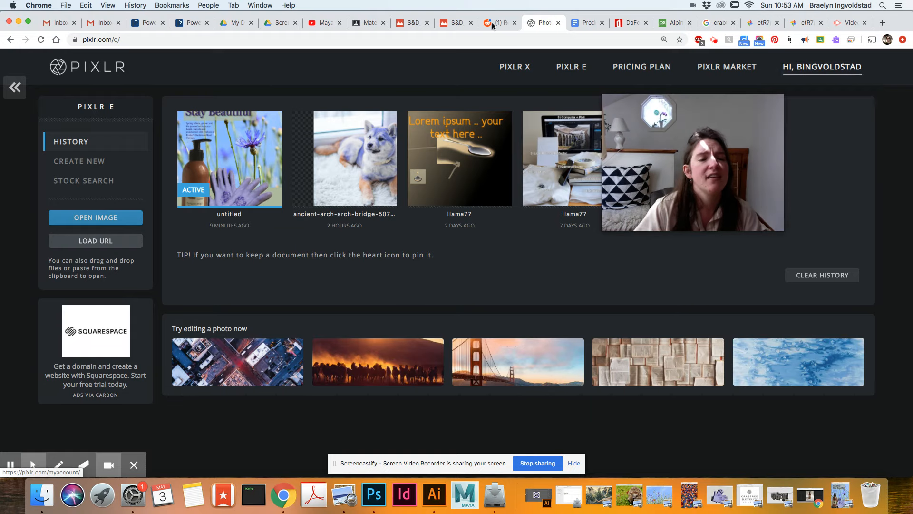
mouse_move(243, 174)
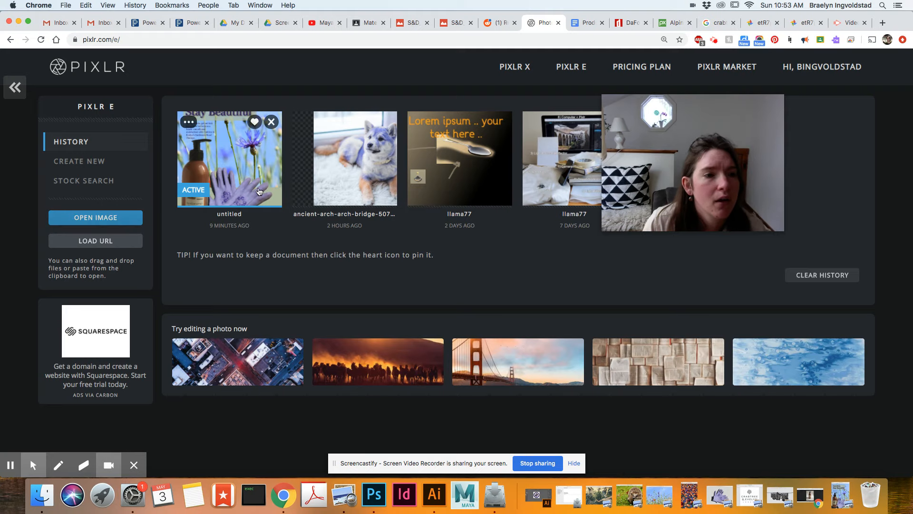
- Create a new blank 1920 x 1080 image named "Ad Demo Your name"
left_click(81, 165)
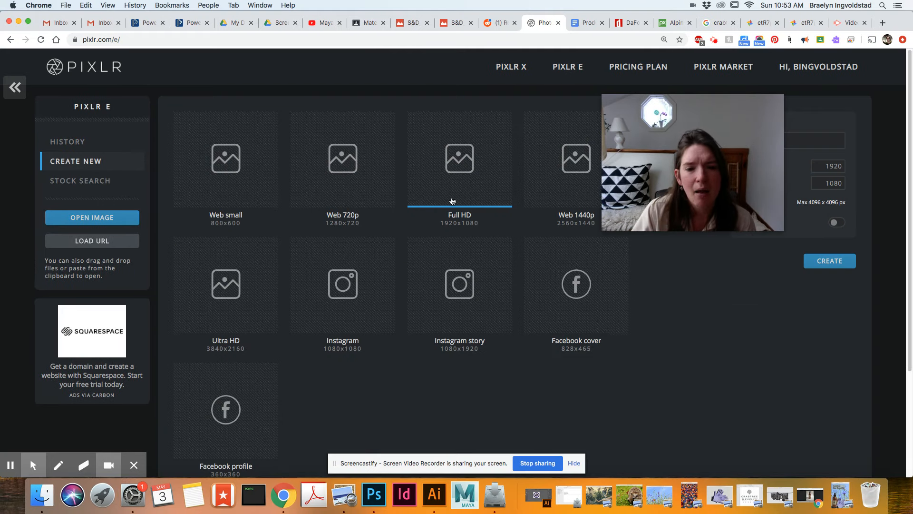
left_click_drag(727, 105, 805, 303)
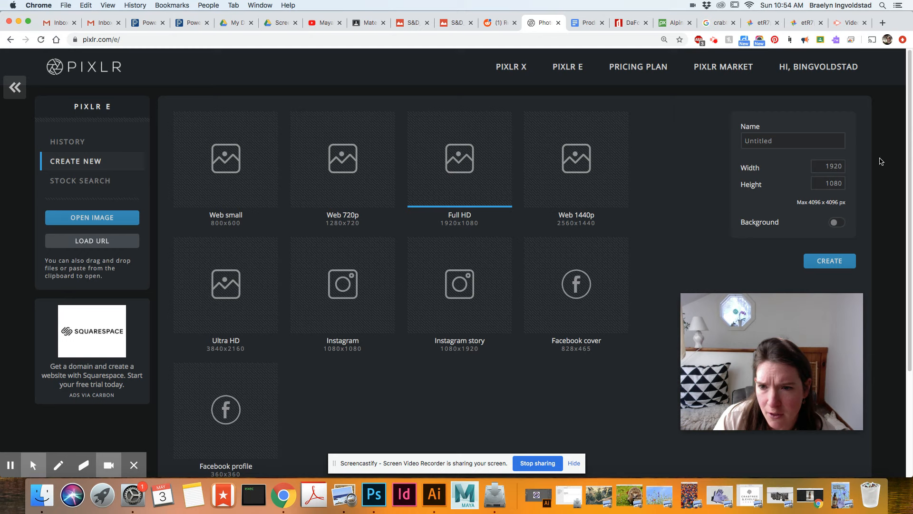
left_click(764, 141)
left_click_drag(785, 141, 745, 136)
type("Ad Demo You ")
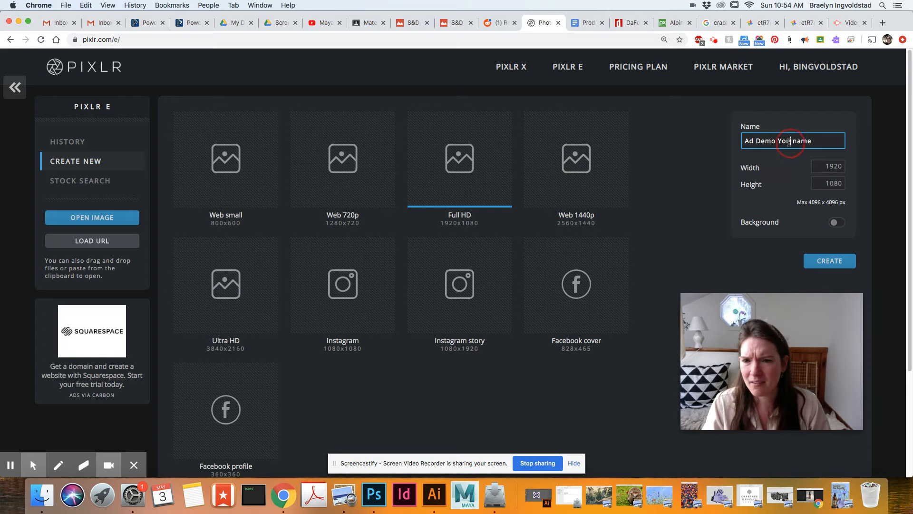
type("r")
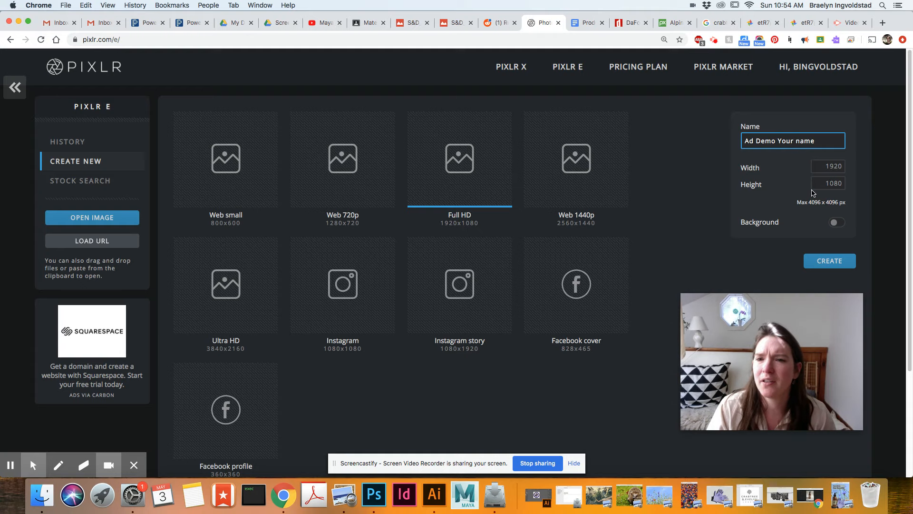
left_click(821, 261)
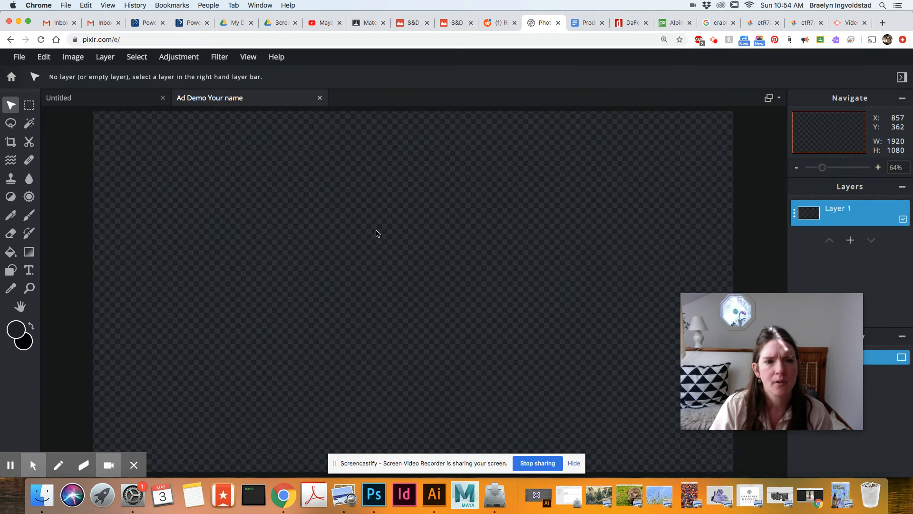
left_click_drag(767, 310, 664, 143)
scroll(511, 270, "down", 2)
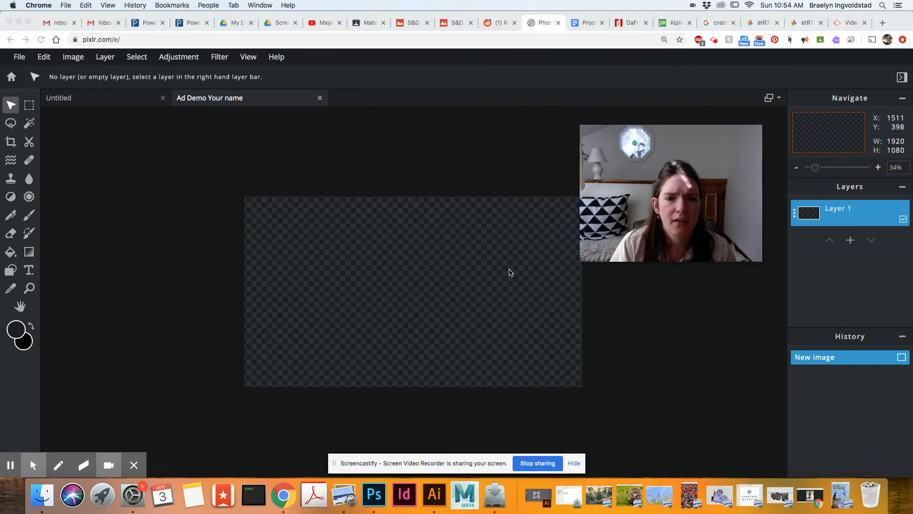
scroll(510, 270, "up", 1)
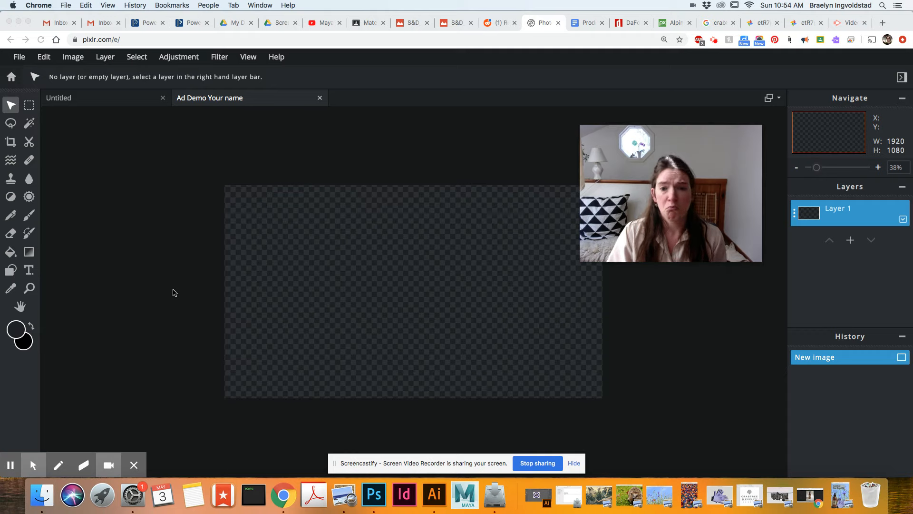
scroll(112, 199, "up", 1)
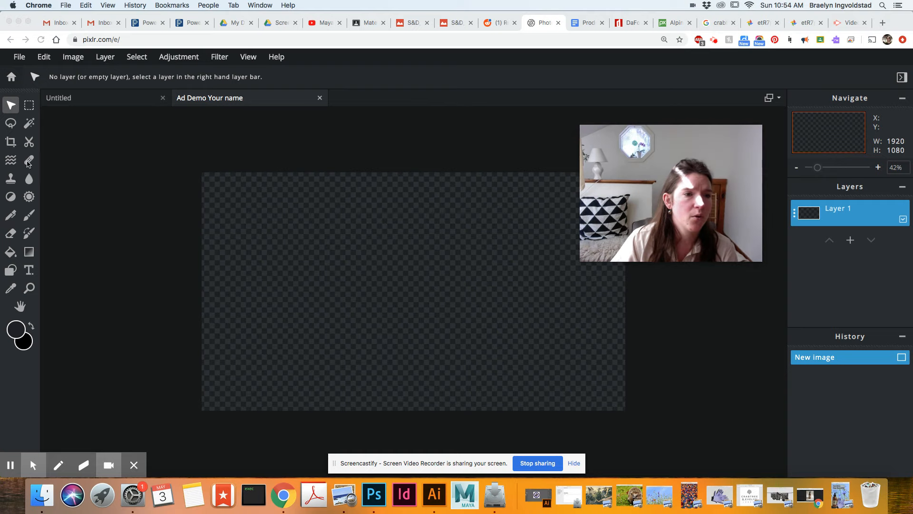
left_click(30, 143)
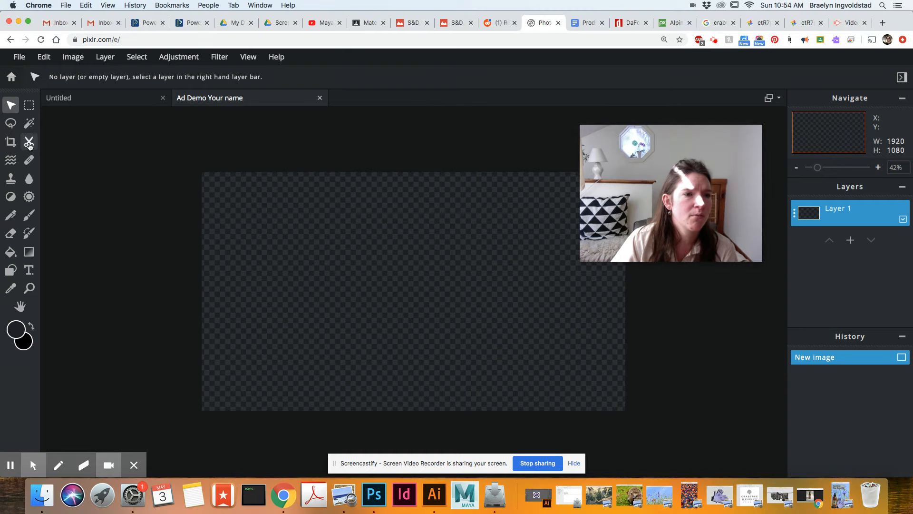
left_click(29, 144)
left_click(28, 165)
left_click(29, 196)
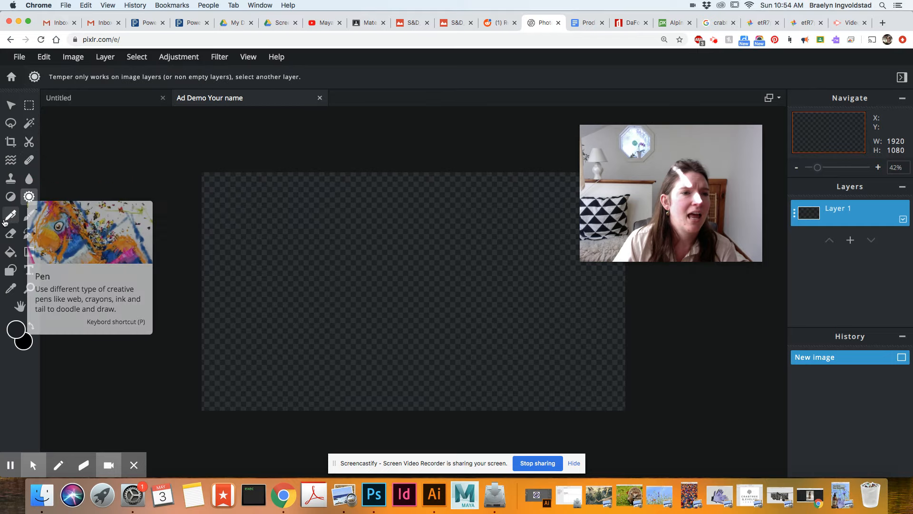
left_click(9, 233)
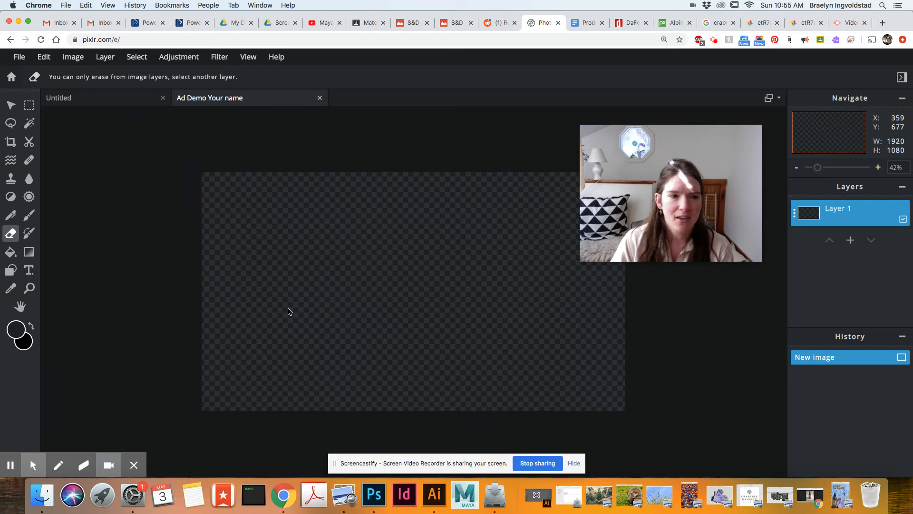
- Crop the canvas with the Size constraint and the Paper letter preset, 2400 x 3300
left_click(11, 142)
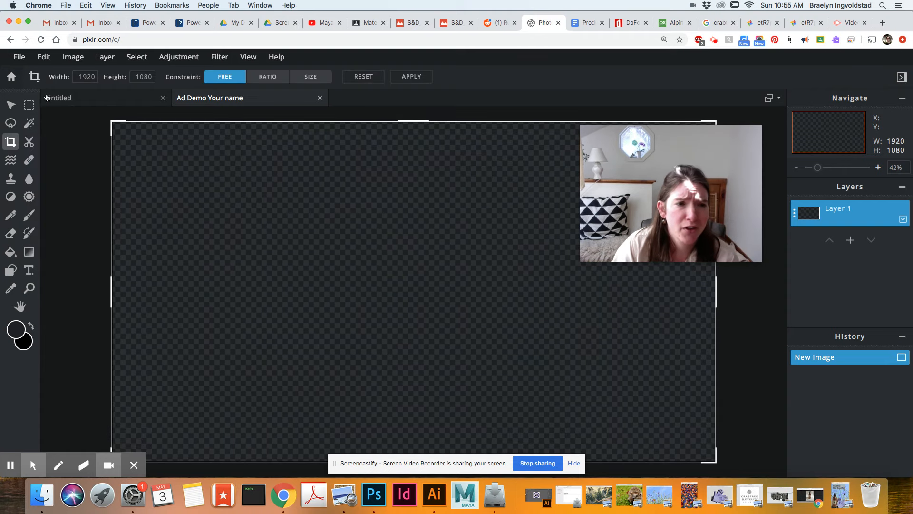
left_click_drag(113, 297, 93, 295)
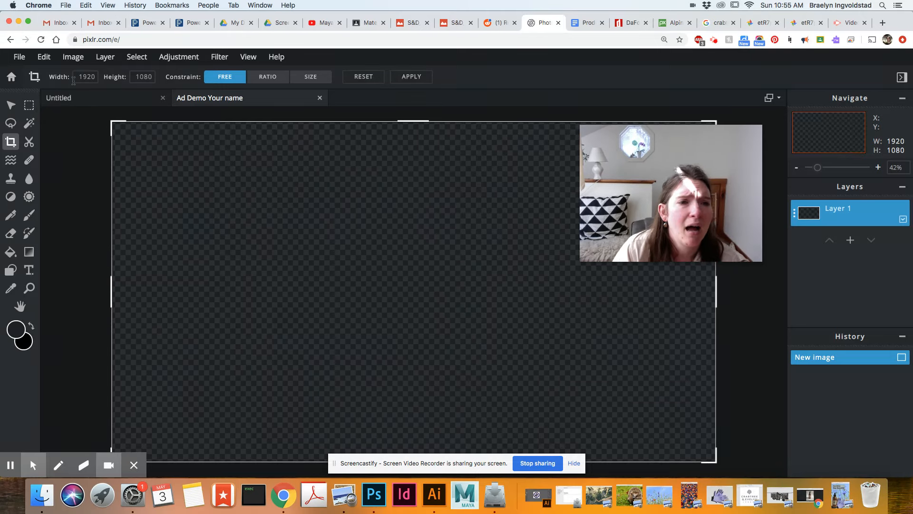
left_click(145, 76)
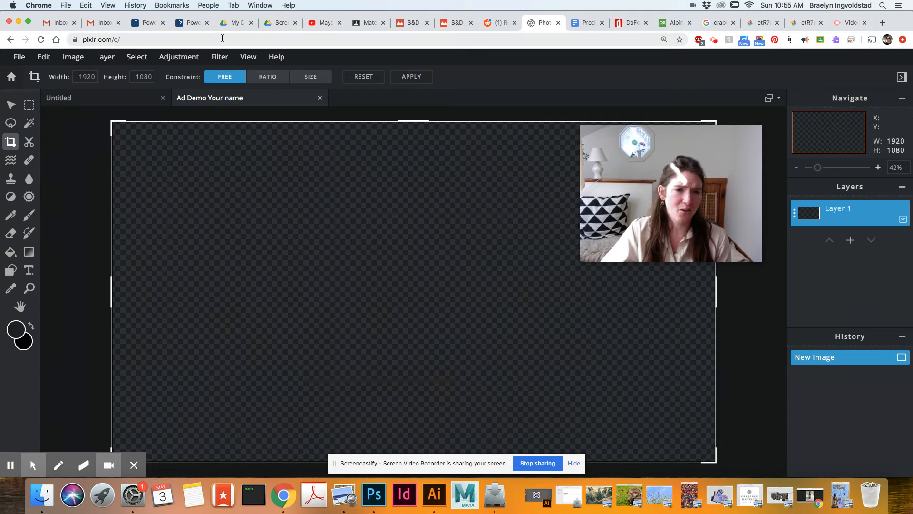
left_click(265, 77)
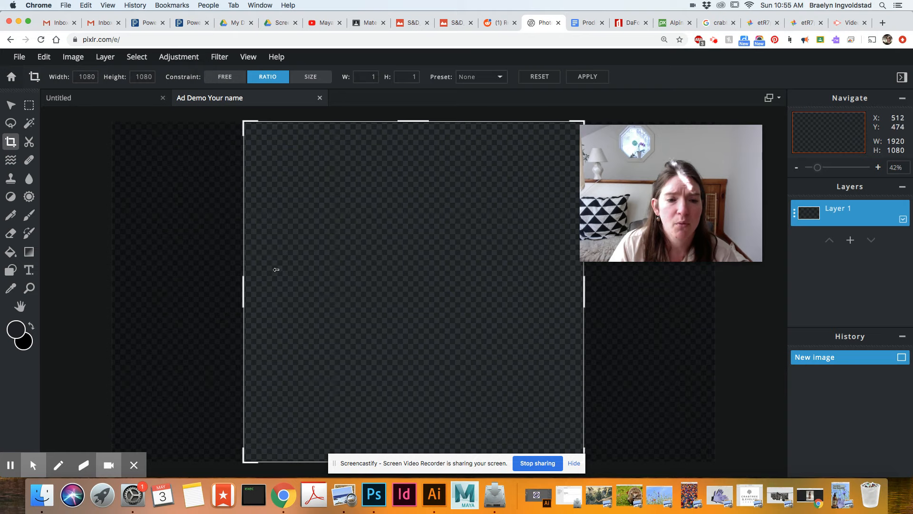
left_click(220, 79)
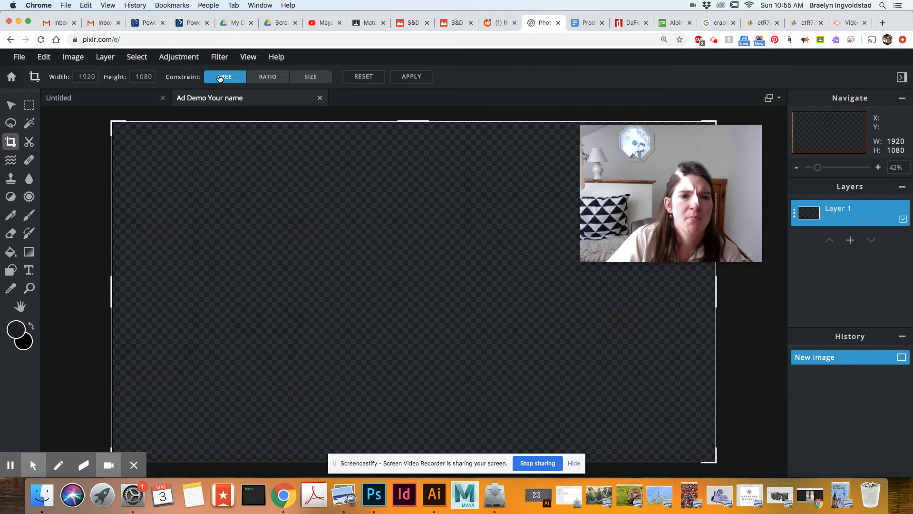
left_click(310, 78)
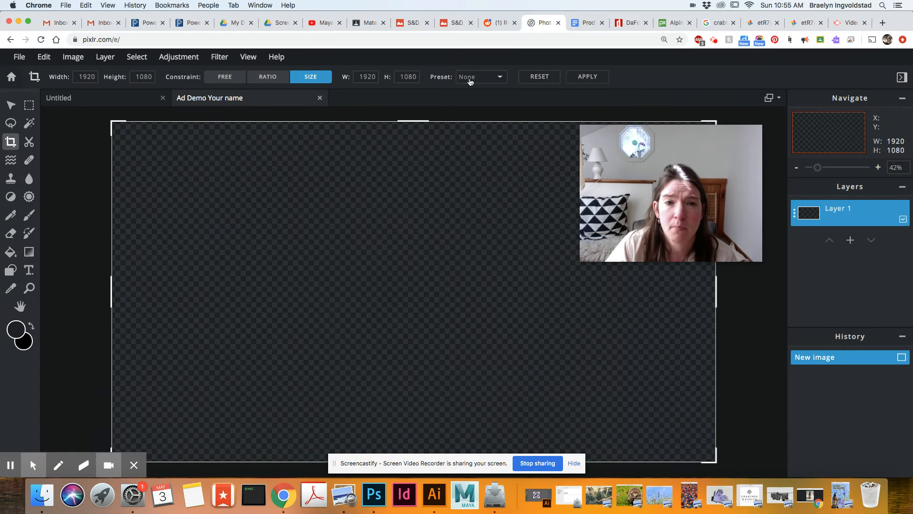
left_click(501, 78)
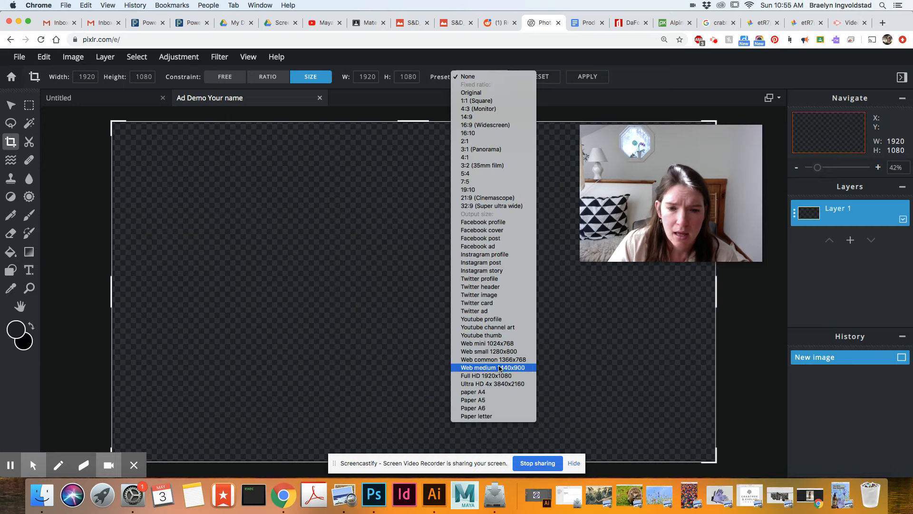
left_click(473, 417)
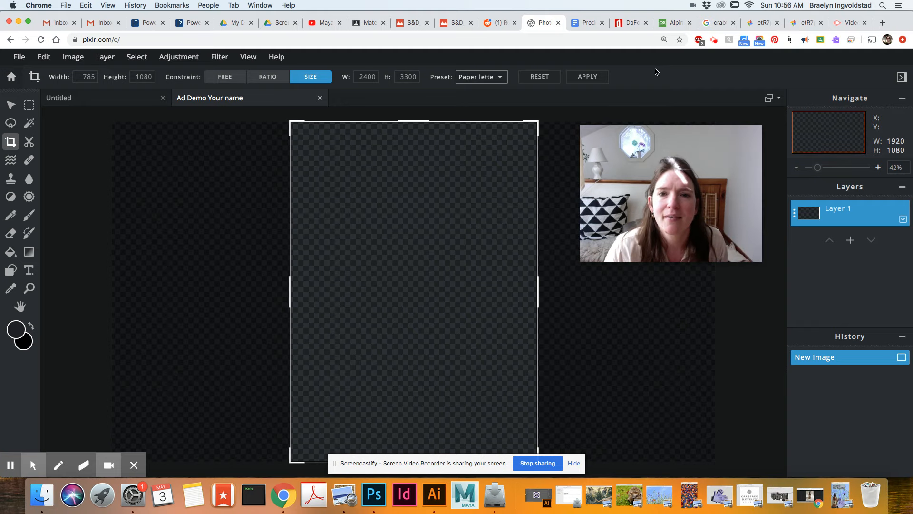
left_click(588, 77)
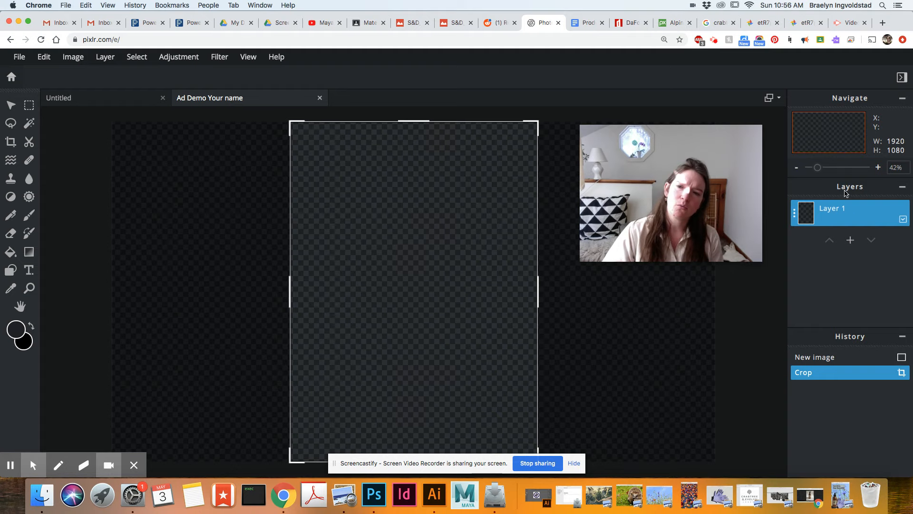
left_click(844, 275)
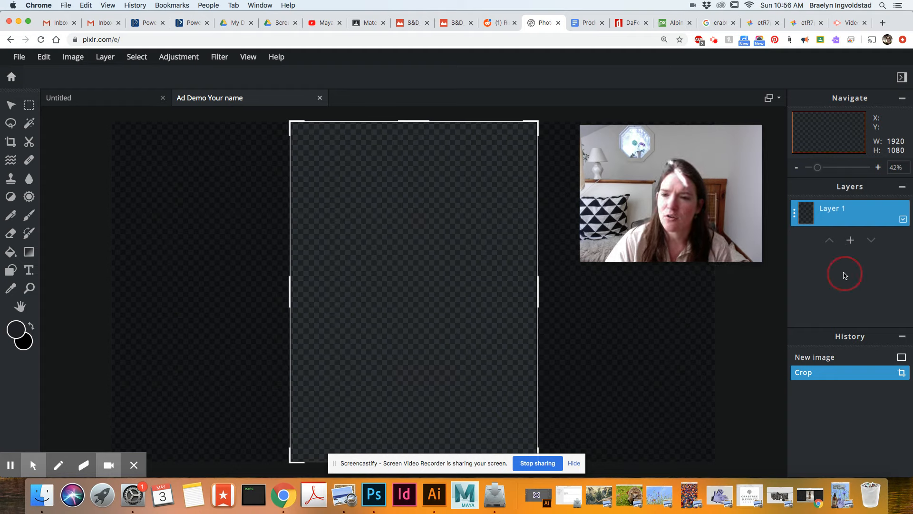
- Add the image alpine-cornflower-3440640_1920.jpg from the Downloads folder as a new image layer
left_click(851, 243)
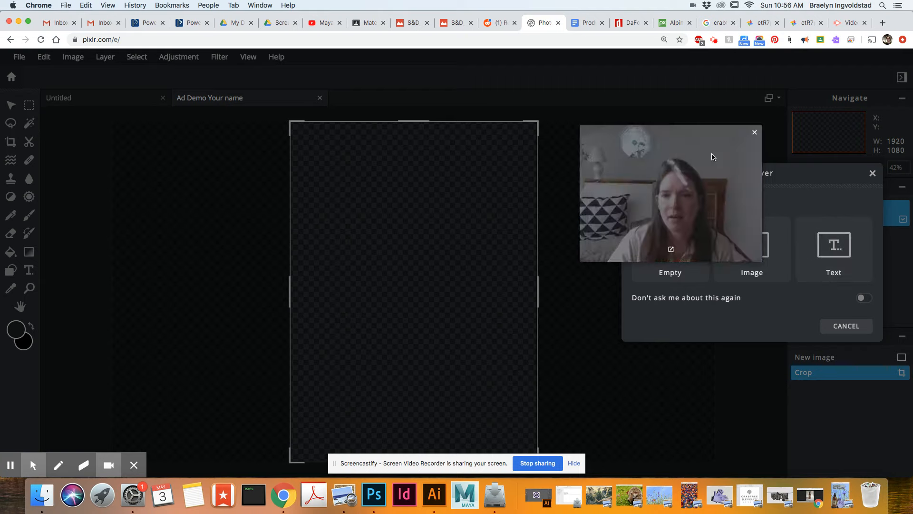
left_click_drag(711, 143, 683, 42)
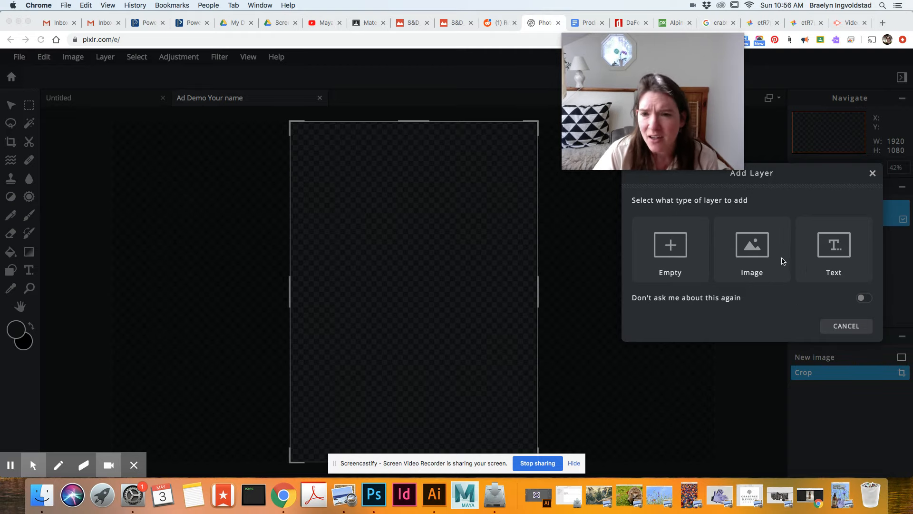
left_click(754, 248)
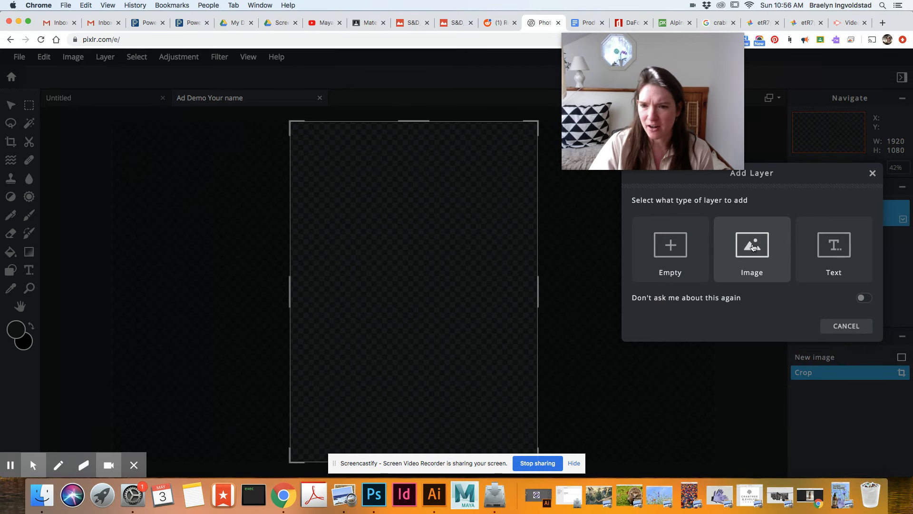
left_click(753, 247)
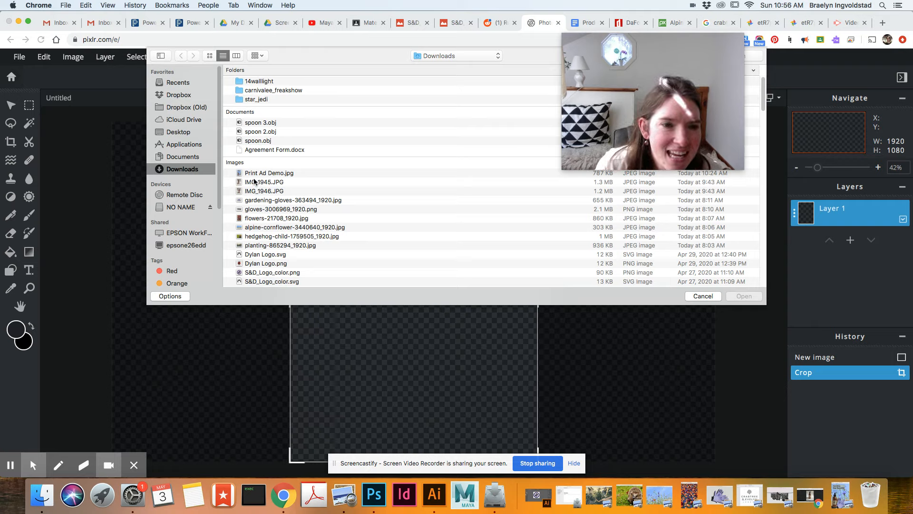
left_click(261, 228)
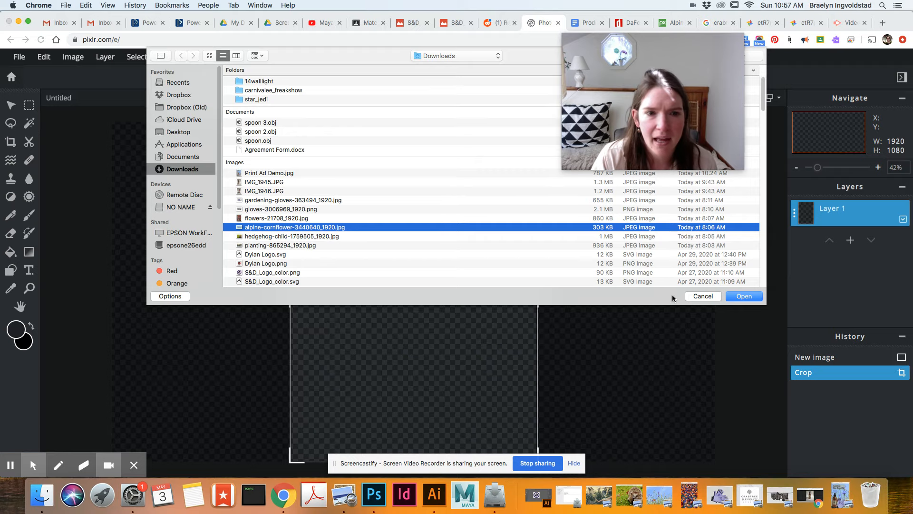
left_click(743, 296)
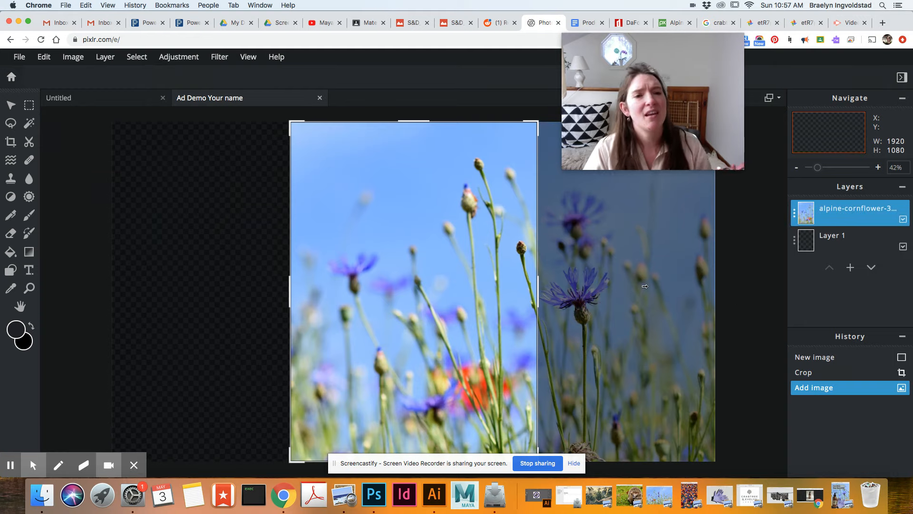
- Move the crop frame to the right over the cornflower photo so it contains the large blue flower
left_click_drag(669, 310, 688, 397)
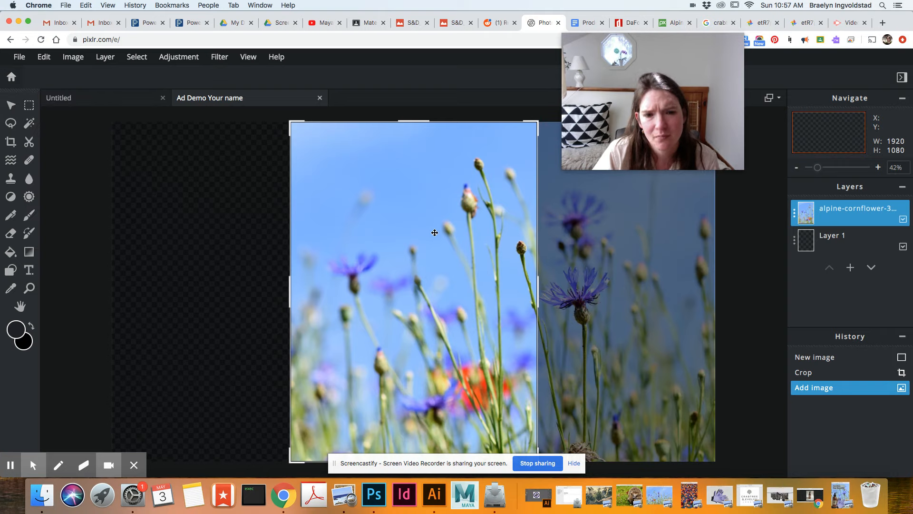
left_click_drag(450, 237, 577, 252)
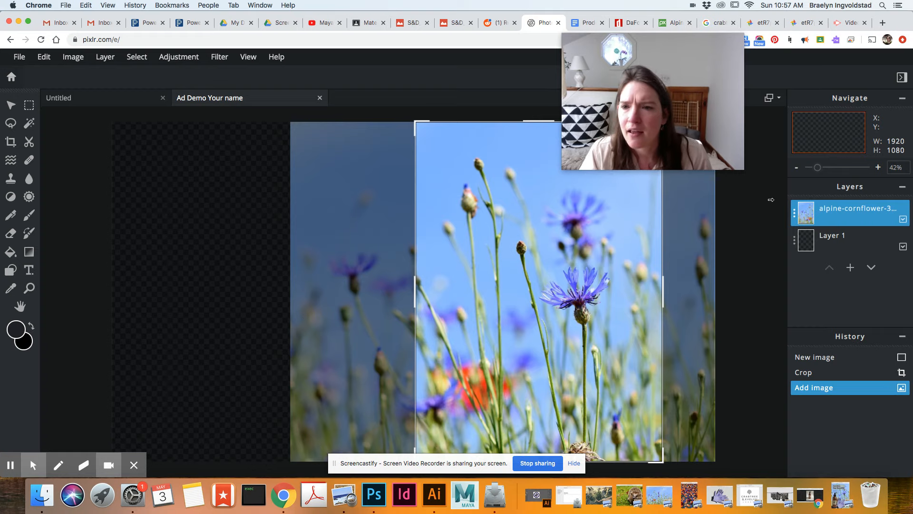
left_click(836, 243)
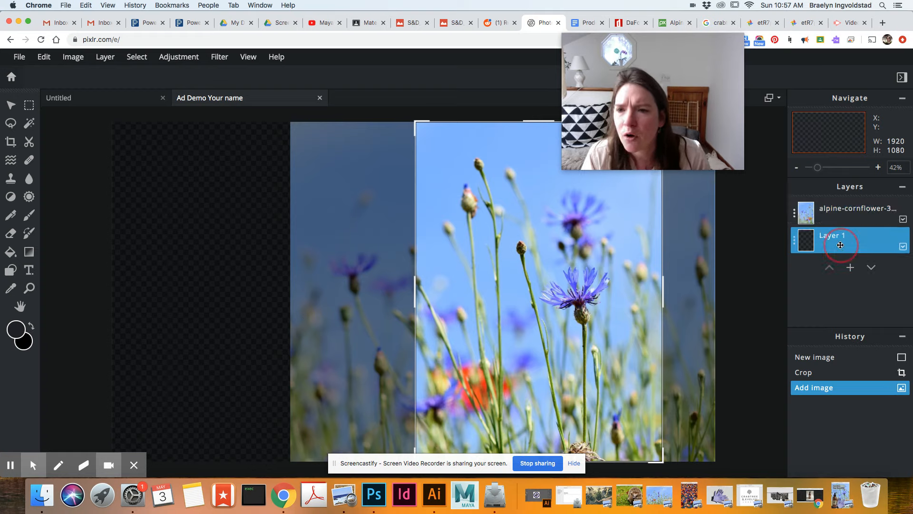
left_click(835, 212)
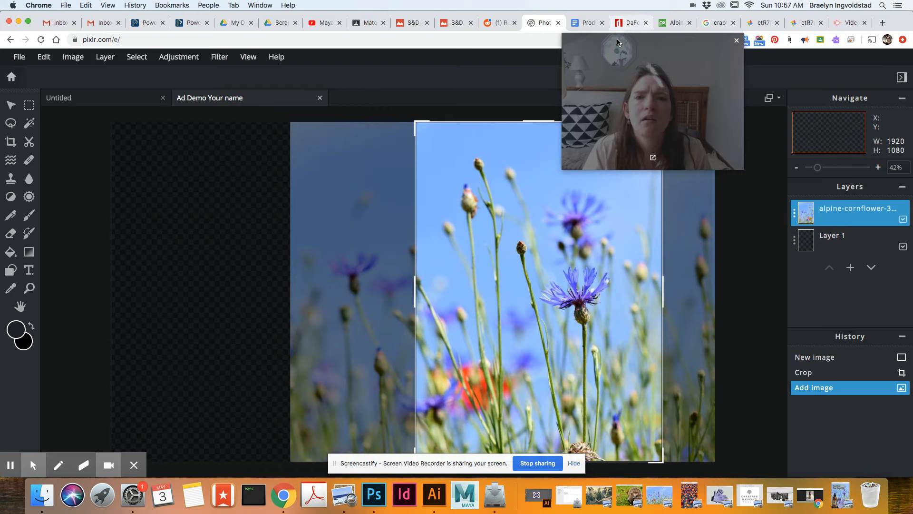
left_click_drag(599, 50, 154, 142)
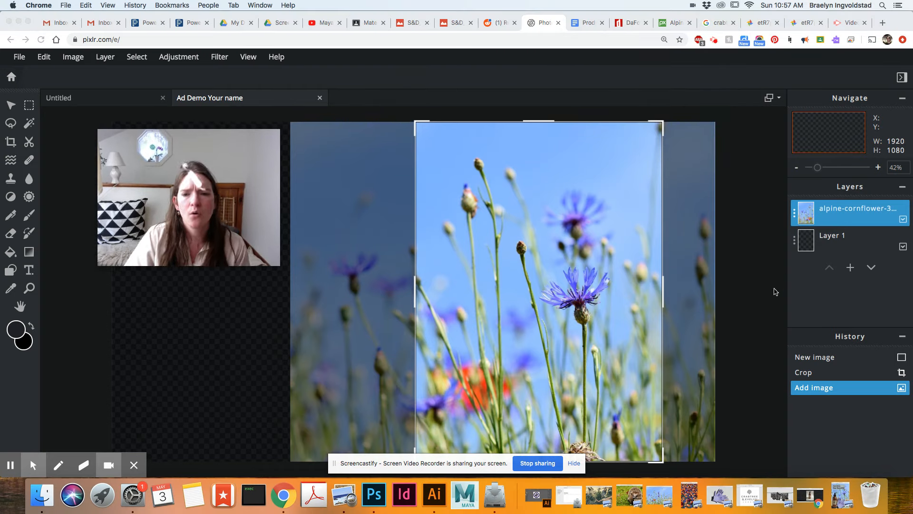
left_click(758, 291)
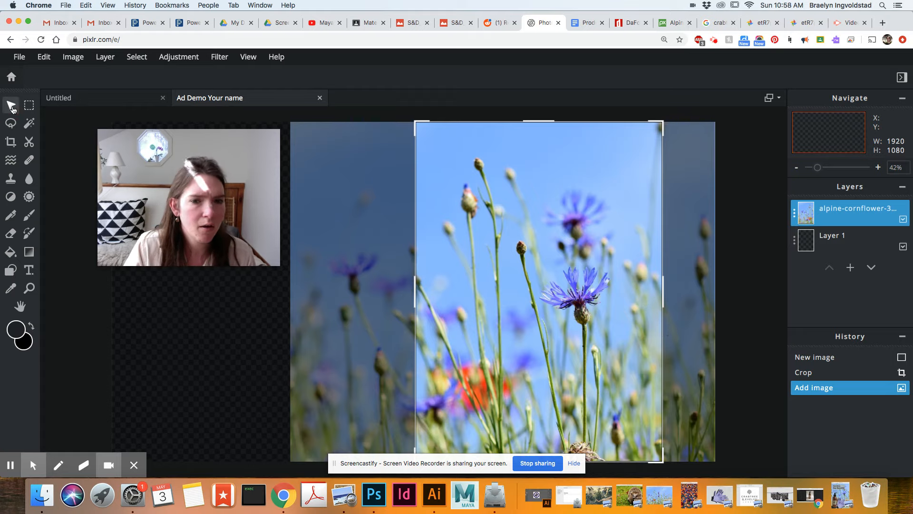
- Add the image gardening-gloves-363494_1920.jpg from the Downloads folder as a new image layer
left_click(852, 268)
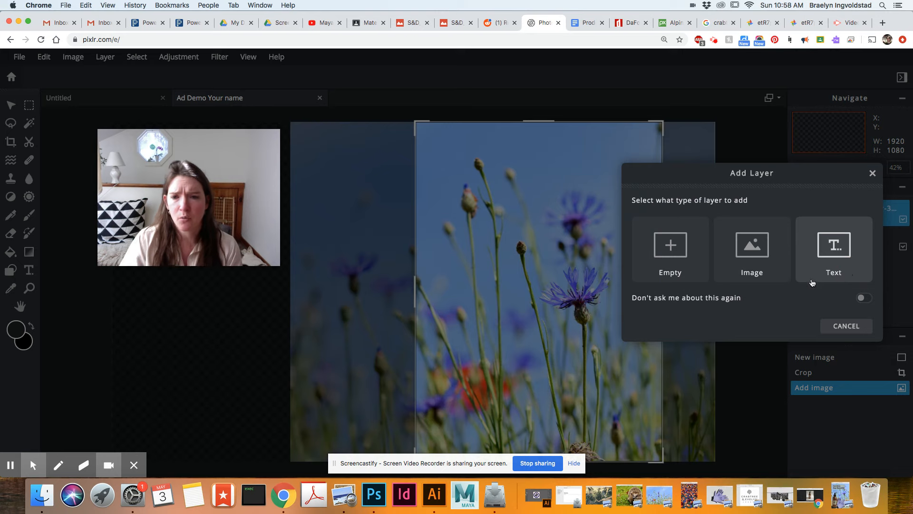
left_click(749, 253)
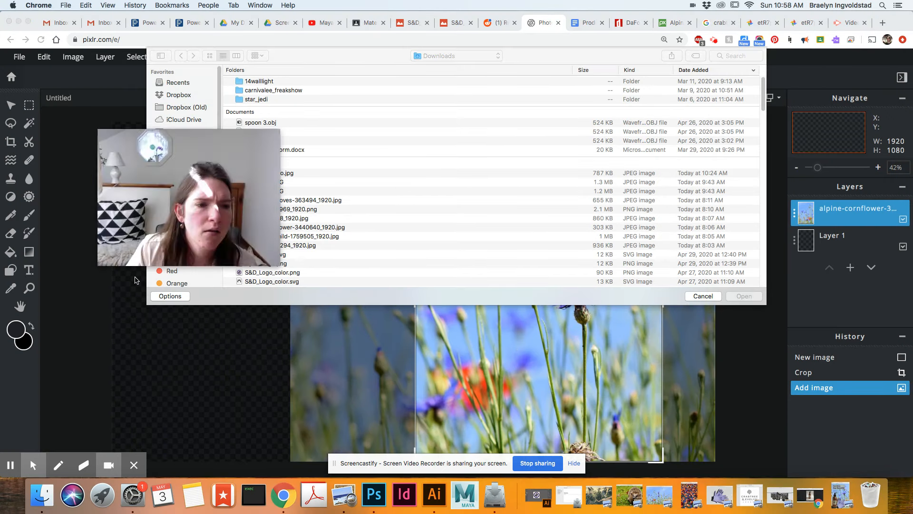
left_click_drag(166, 160, 130, 355)
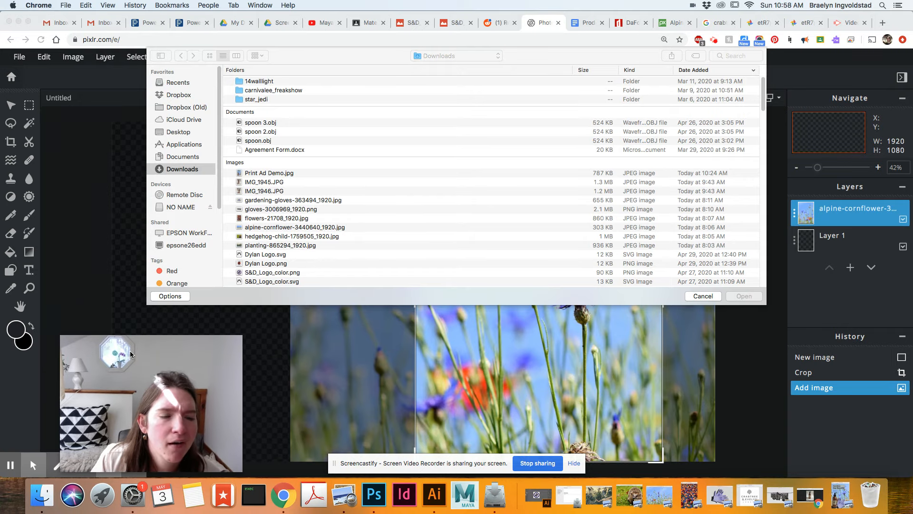
left_click(259, 200)
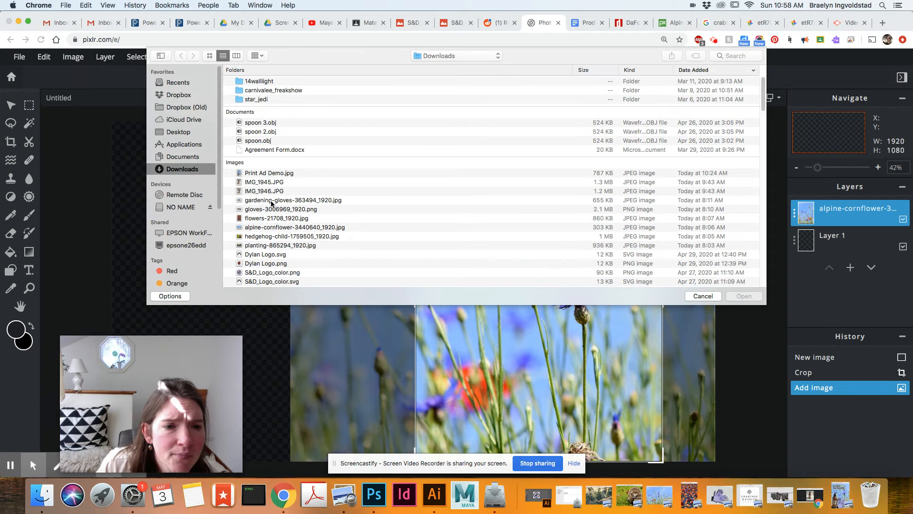
left_click(269, 201)
left_click(745, 296)
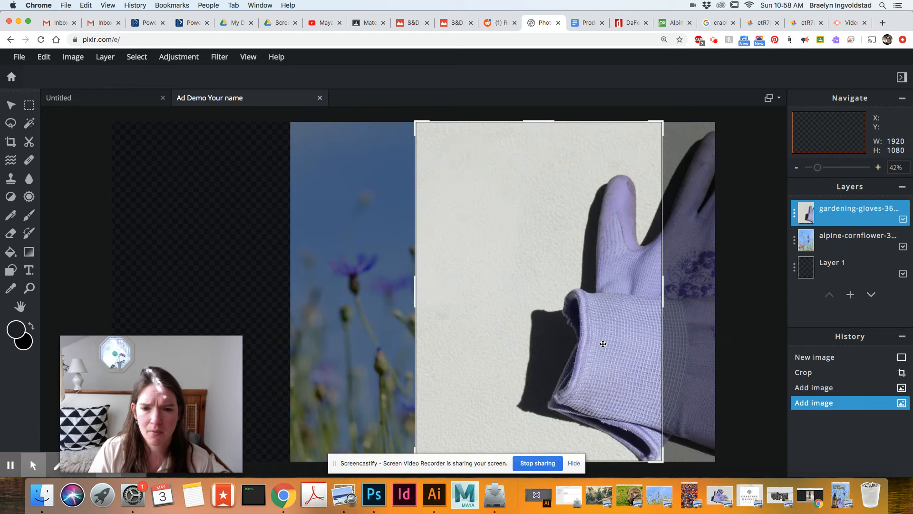
- Try to shift and resize the crop frame over the gloves photo, keeping the gardening-gloves layer selected
mouse_move(604, 345)
left_mouse_down()
mouse_move(548, 343)
mouse_move(604, 344)
left_mouse_up()
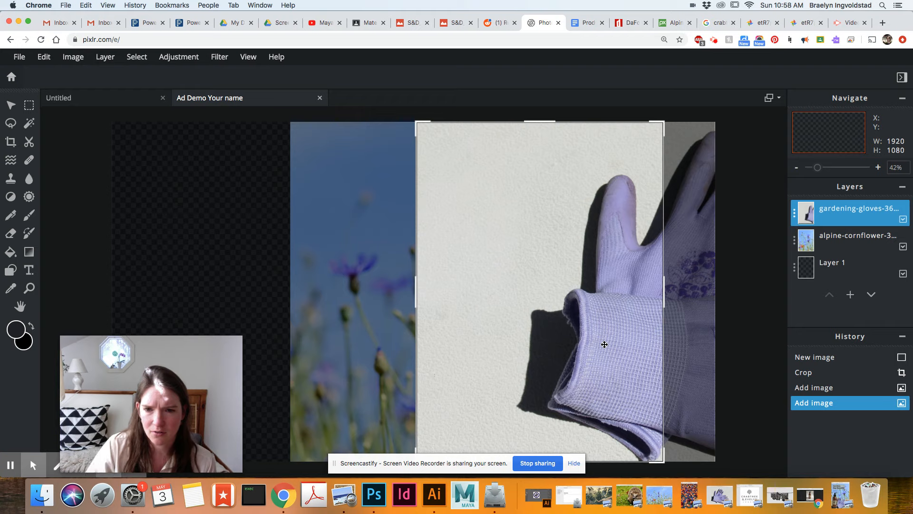
left_click_drag(664, 285, 664, 288)
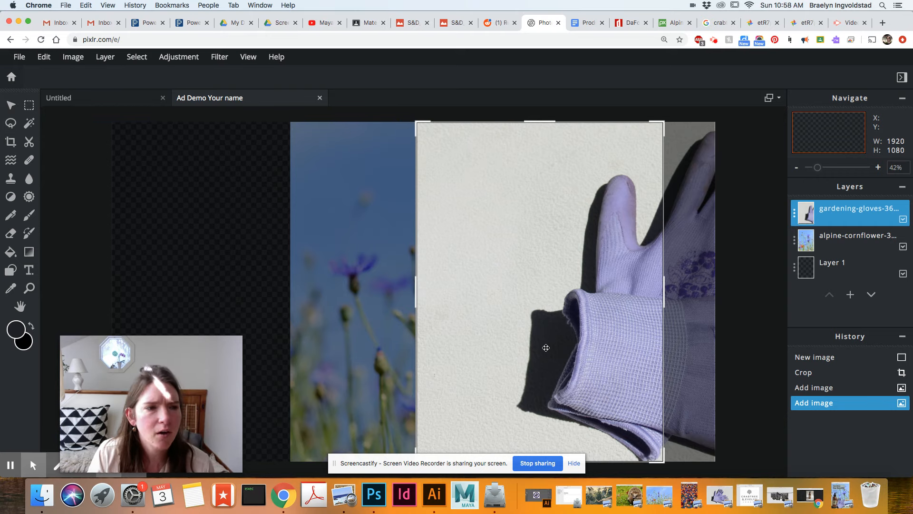
left_click_drag(664, 287, 671, 287)
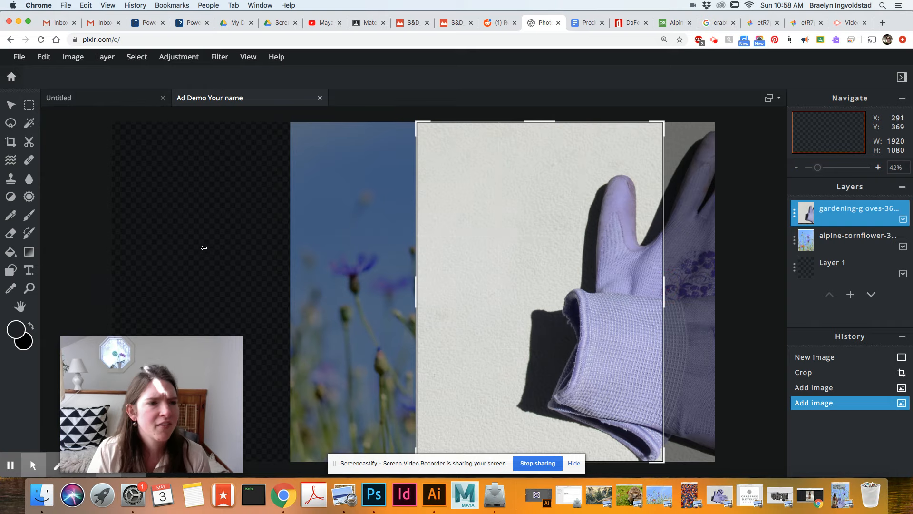
left_click(10, 143)
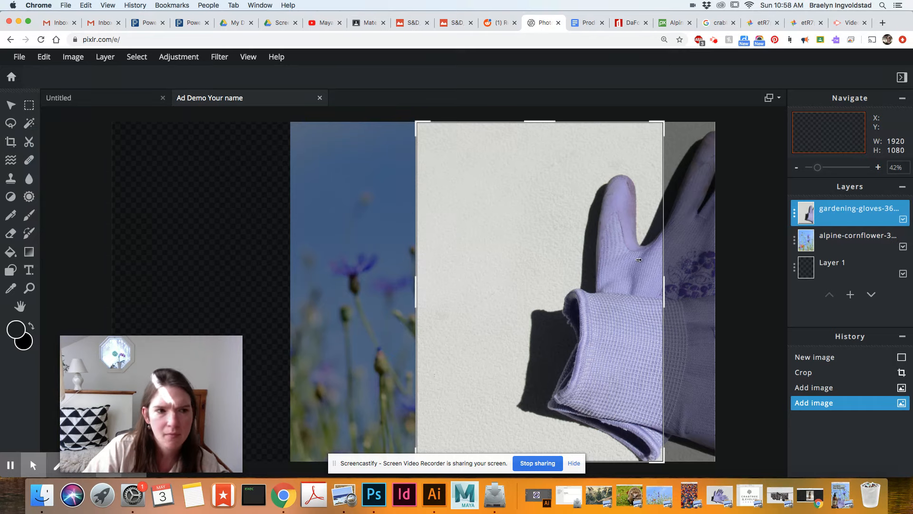
left_click(8, 143)
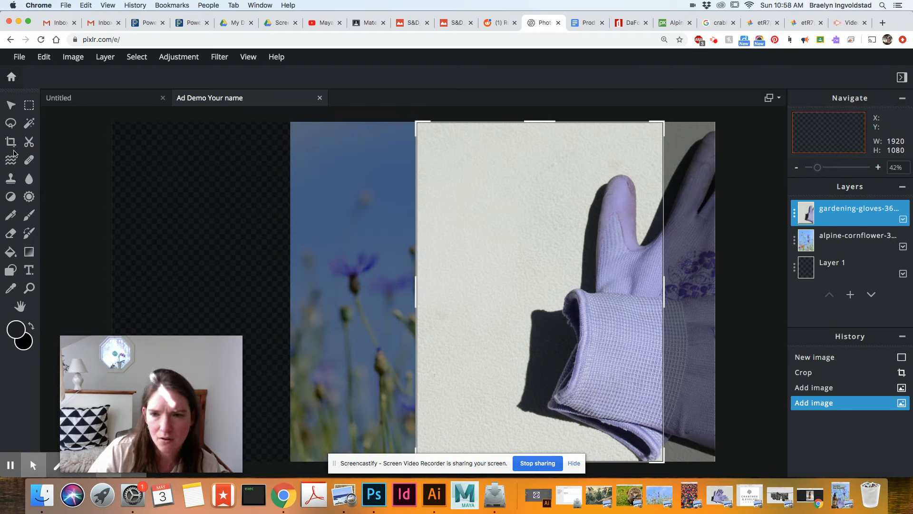
left_click_drag(417, 123, 395, 123)
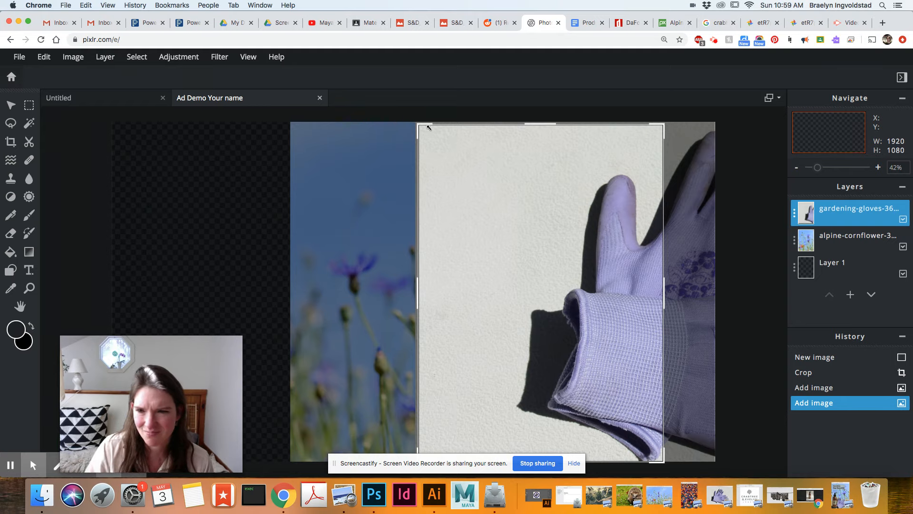
left_click(837, 265)
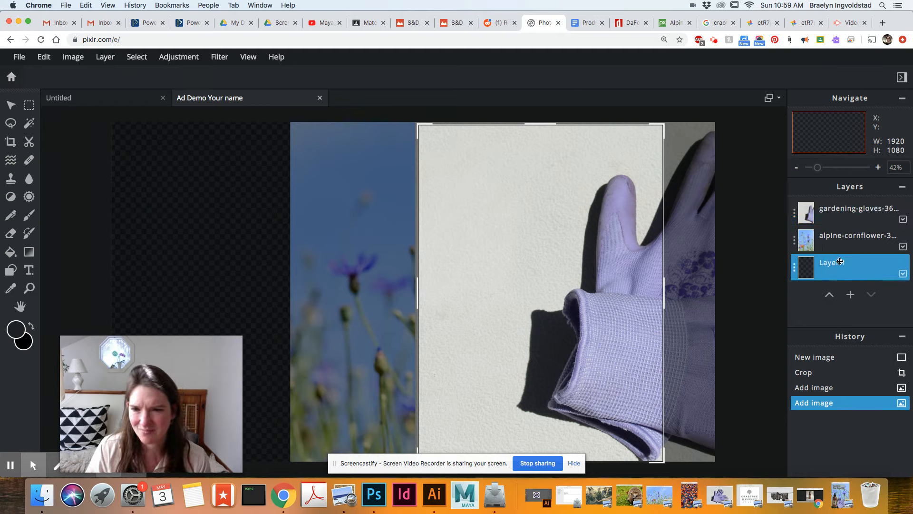
left_click(833, 241)
left_click(855, 216)
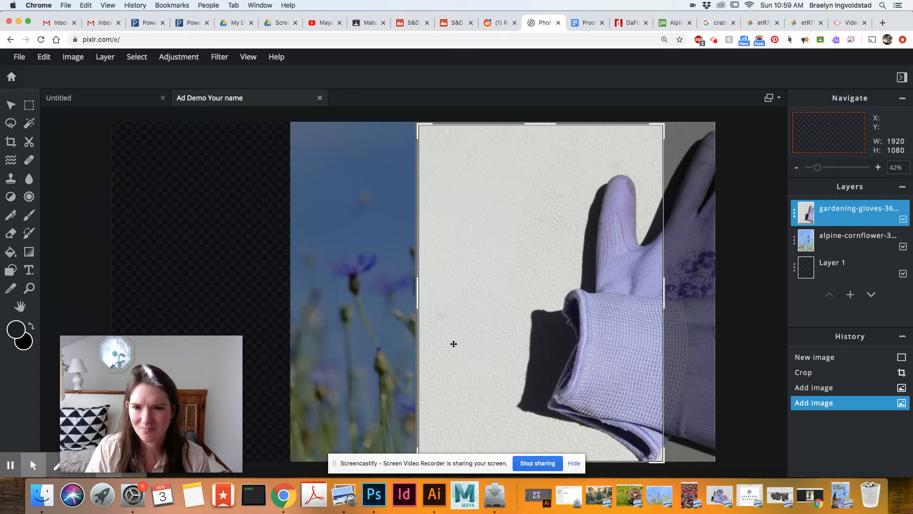
- Move the crop frame so it takes in a narrow strip of the cornflower photo beside the gloves photo
left_click_drag(584, 301, 549, 321)
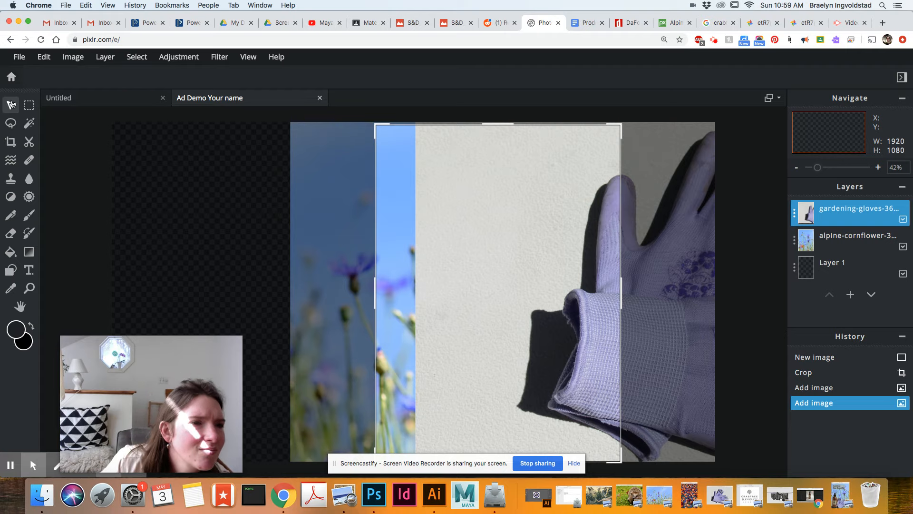
left_click_drag(462, 300, 531, 302)
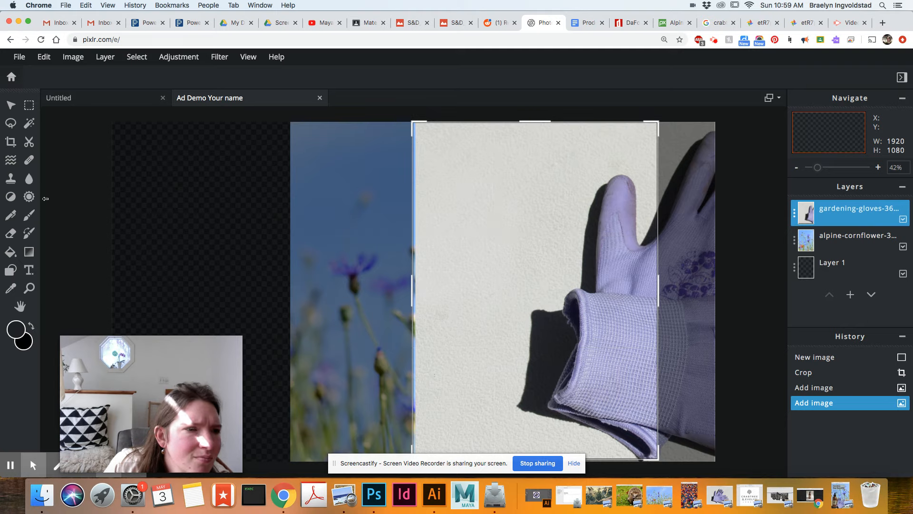
left_click(12, 141)
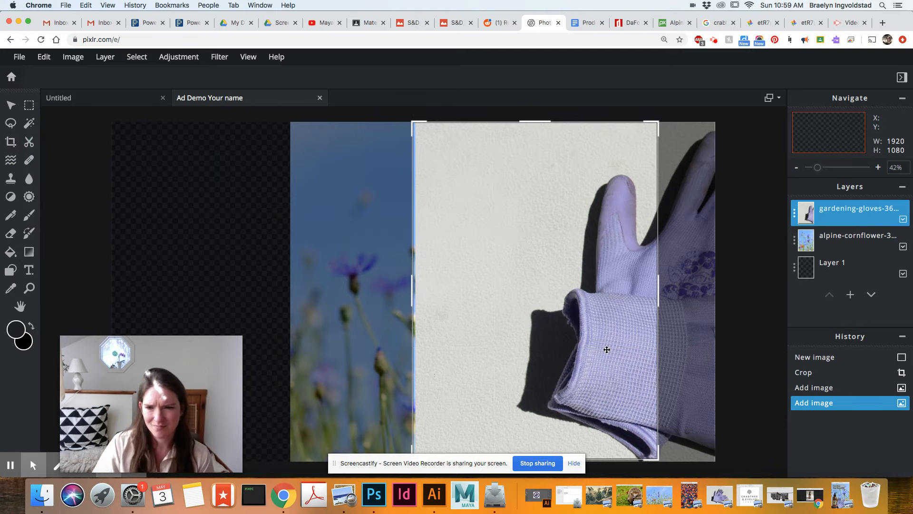
mouse_move(543, 204)
left_mouse_down()
mouse_move(511, 204)
mouse_move(537, 203)
left_mouse_up()
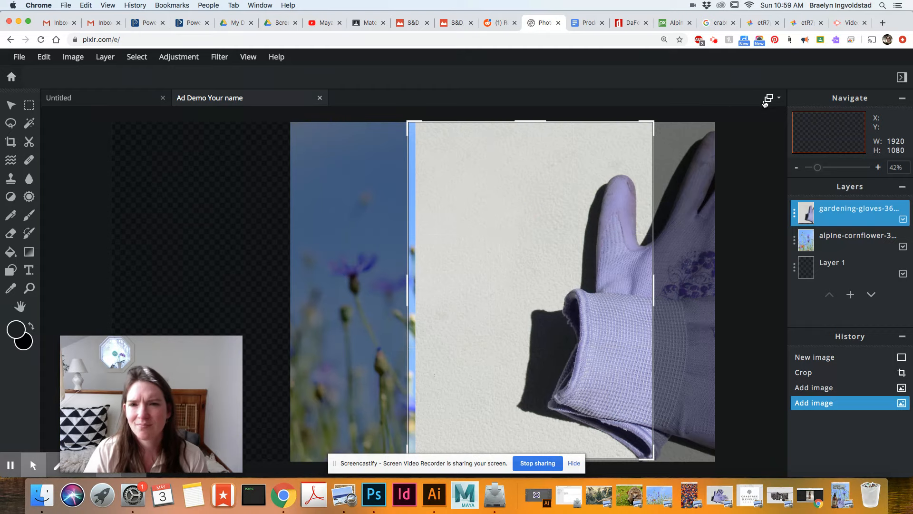
left_click_drag(511, 268, 501, 265)
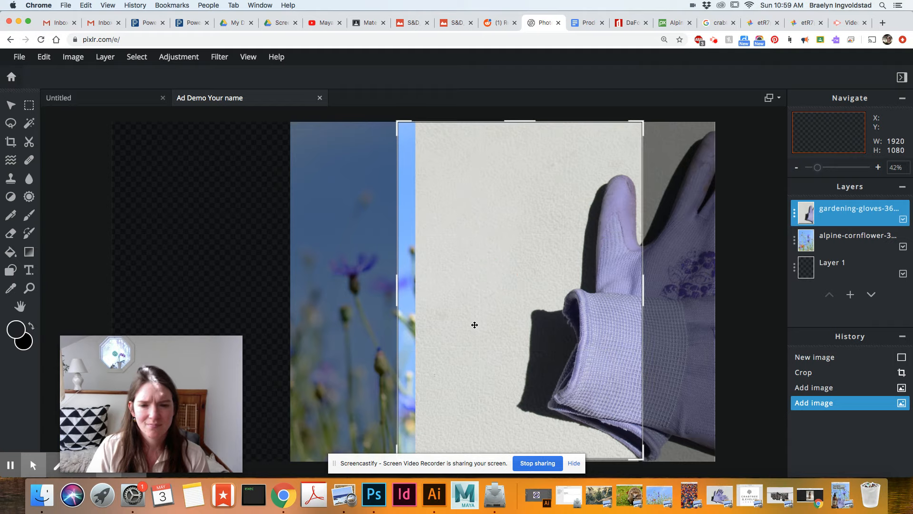
left_click(10, 465)
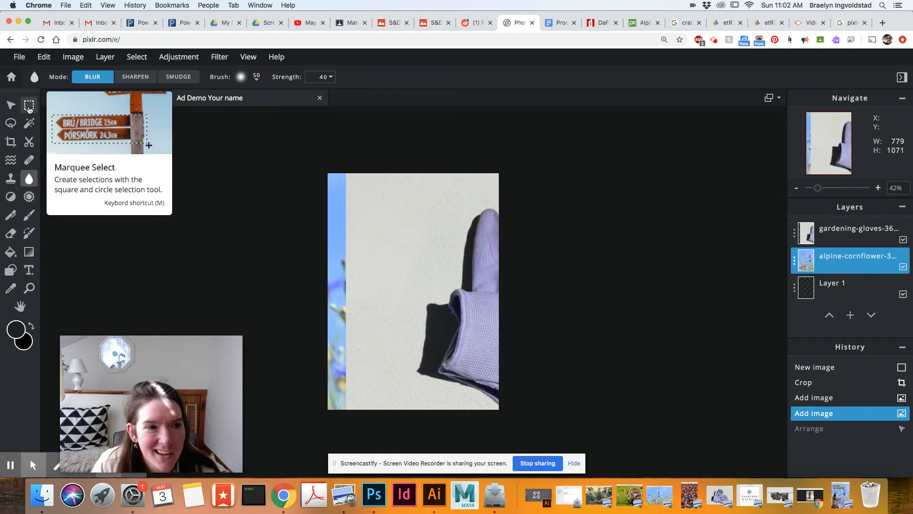
- Move the gloves photo to Left -396, Top -149 with the Arrange tool so the gloves fill the page
left_click(29, 107)
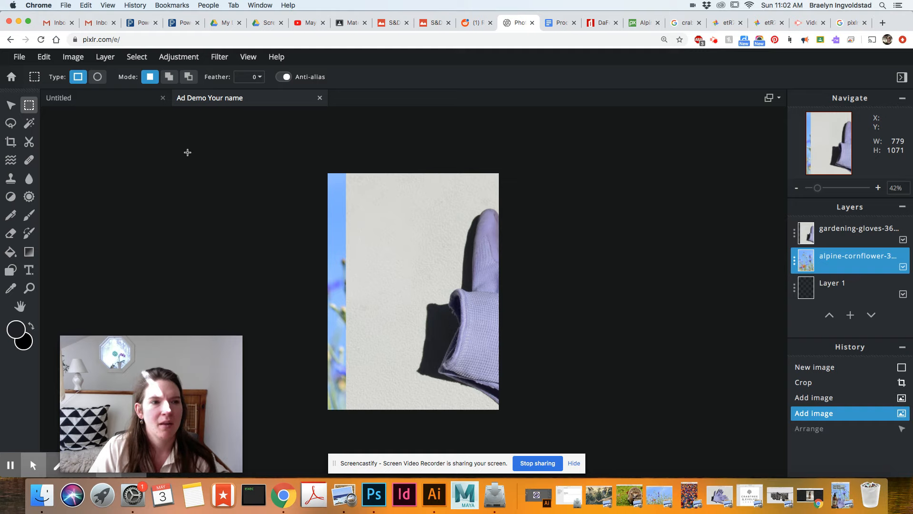
left_click(11, 105)
left_click_drag(453, 288, 410, 295)
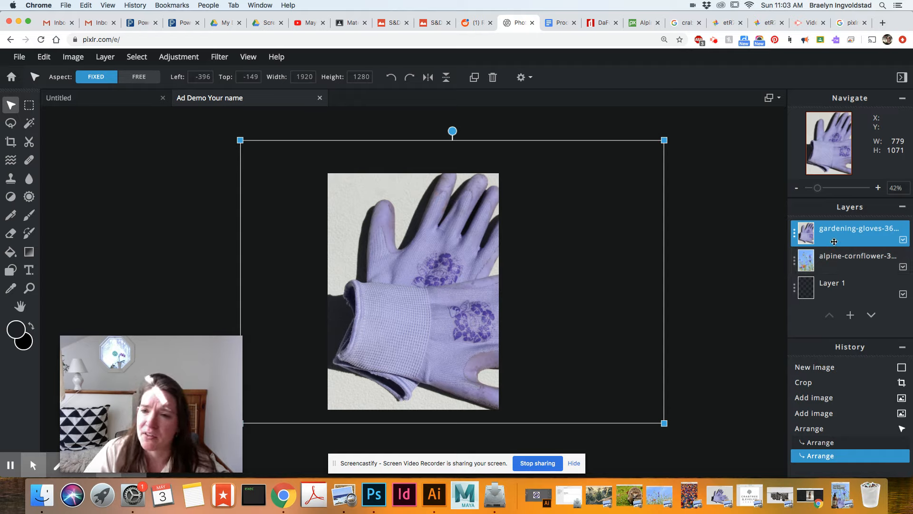
- Move the cornflower layer above the gardening-gloves layer and back below it
left_click(838, 268)
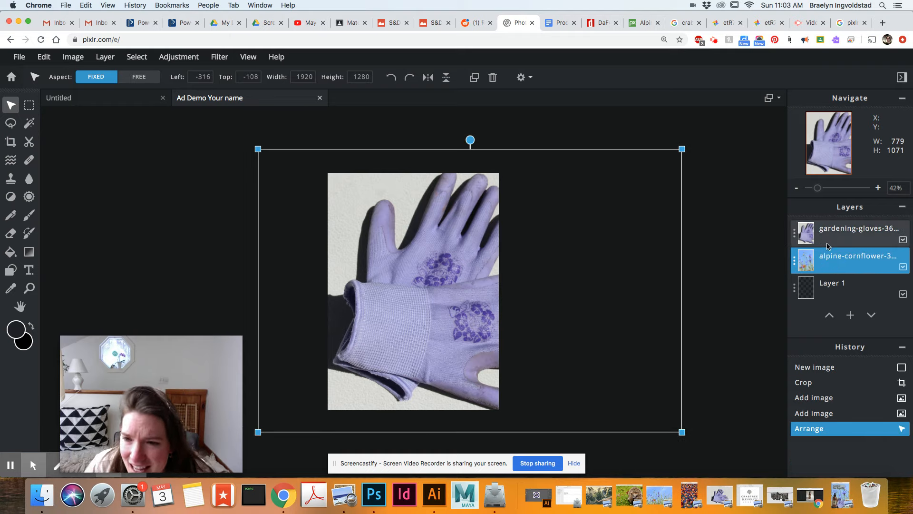
left_click_drag(830, 263, 826, 238)
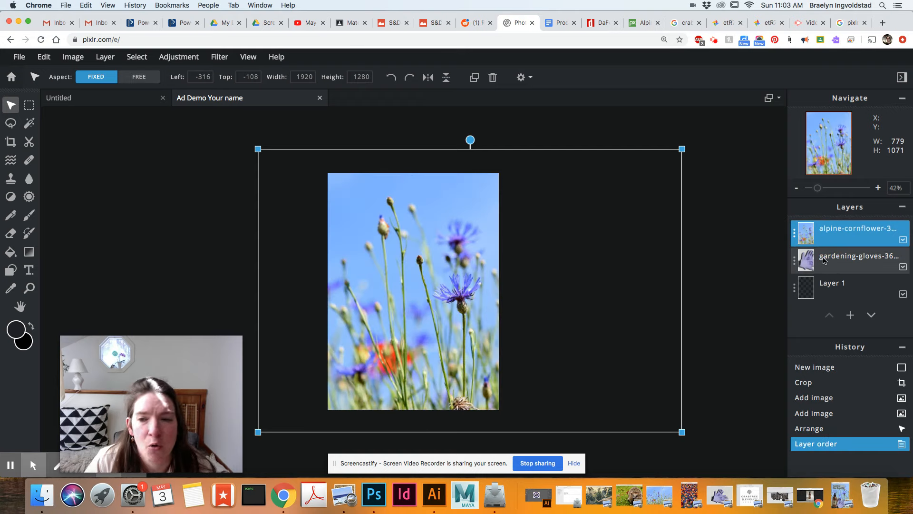
left_click_drag(828, 236, 833, 260)
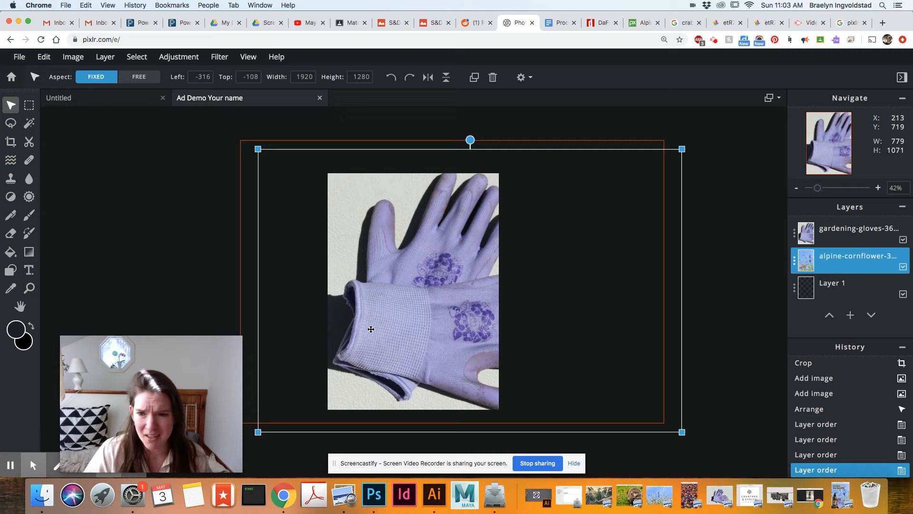
- Scale the gloves photo proportionally to 983 x 655 and move it to Left -173, Top 68
left_click(816, 238)
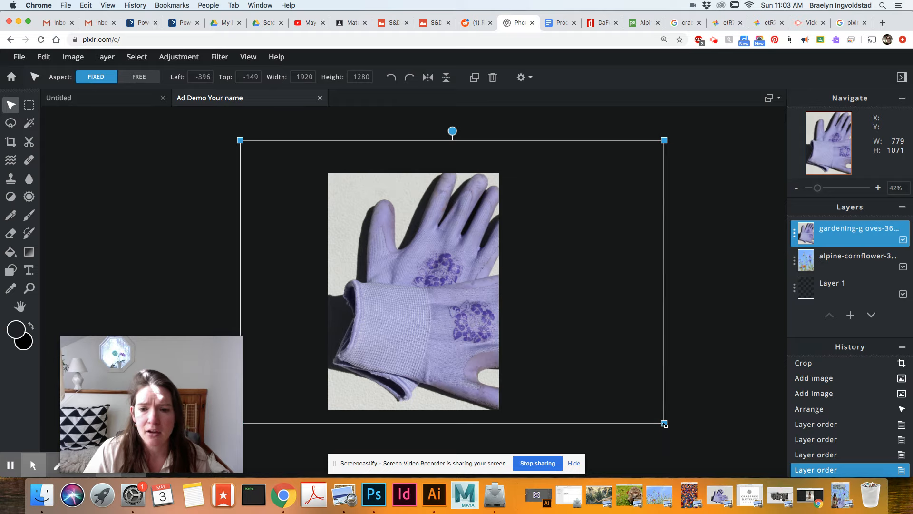
left_click_drag(665, 423, 539, 341)
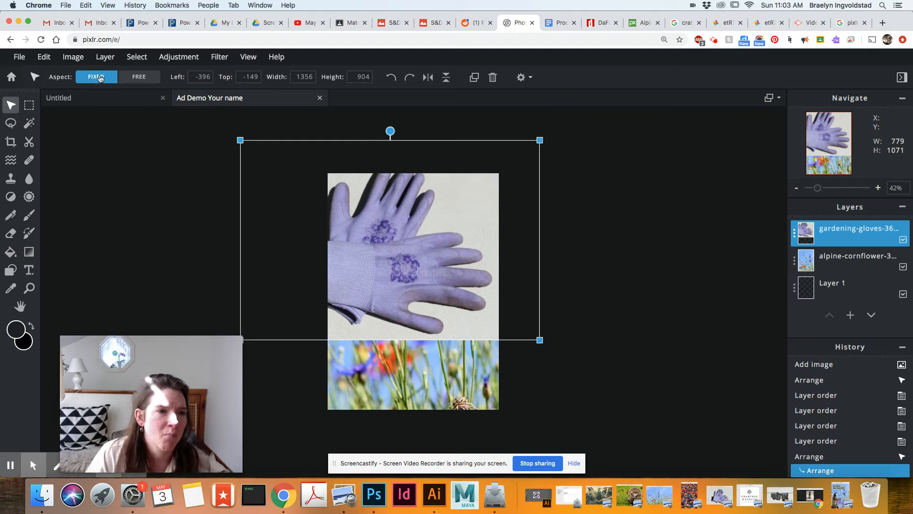
scroll(541, 325, "down", 1)
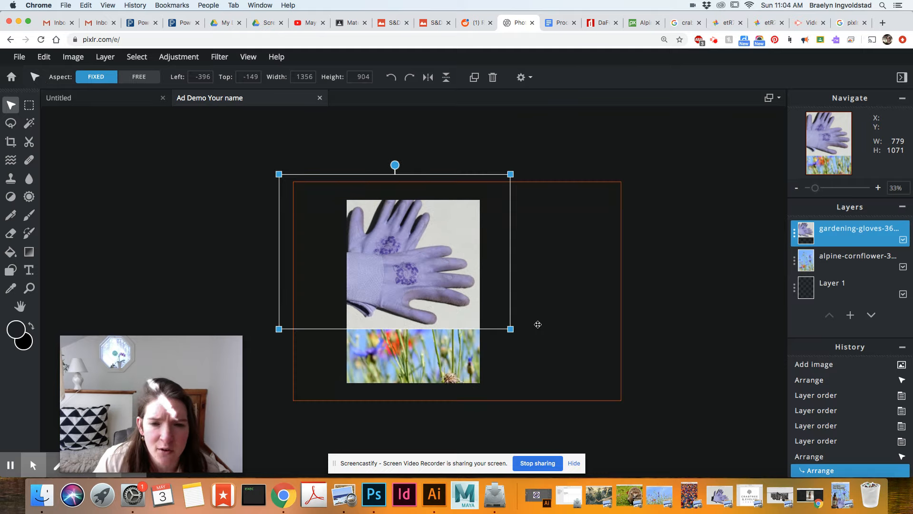
left_click_drag(511, 329, 437, 286)
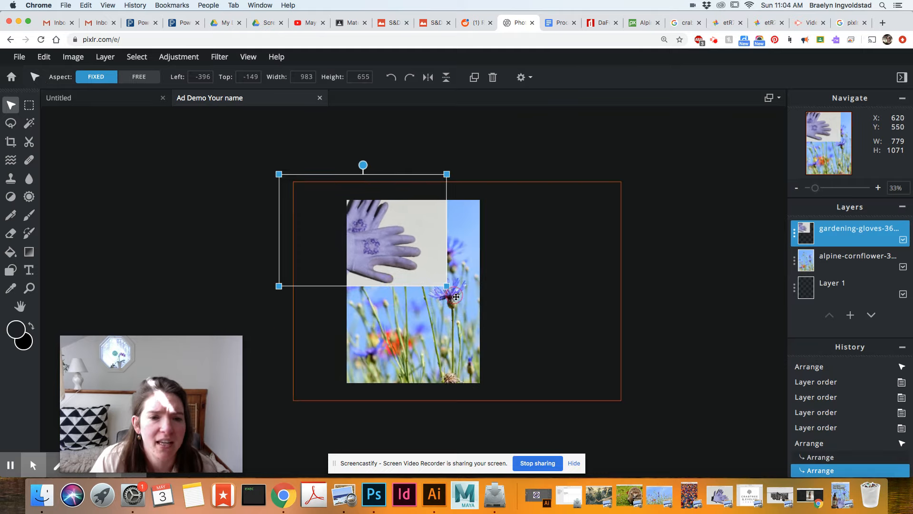
left_click_drag(393, 255, 423, 292)
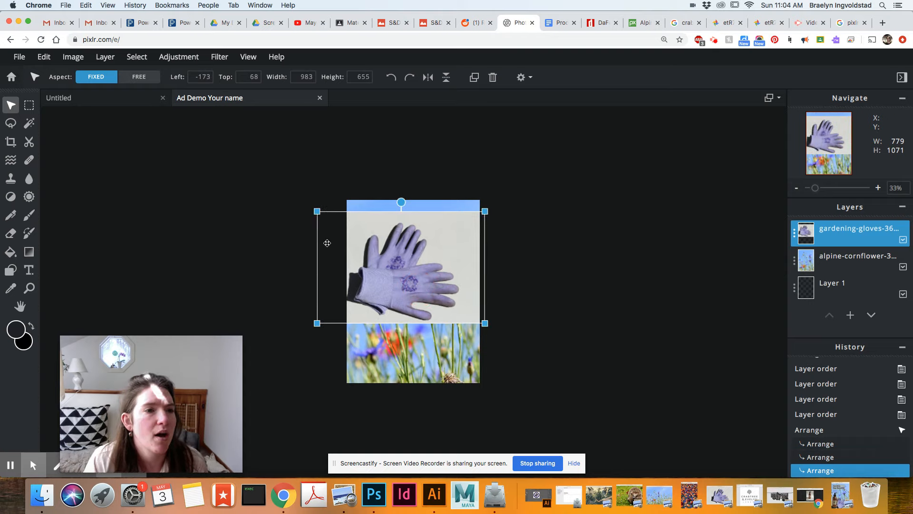
- Try squeezing the gloves photo to 745 x 624 with Free aspect, undo the distortion and restore the Fixed aspect
left_click(139, 77)
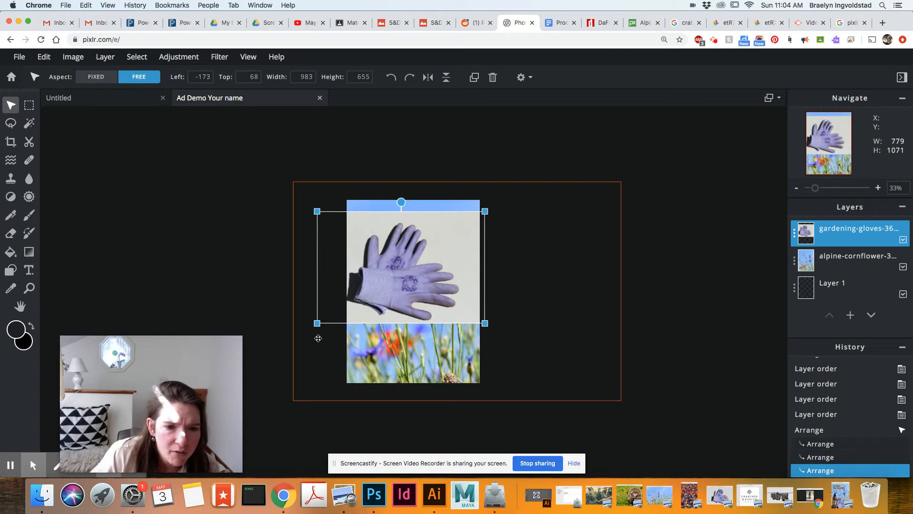
left_click_drag(318, 322, 358, 317)
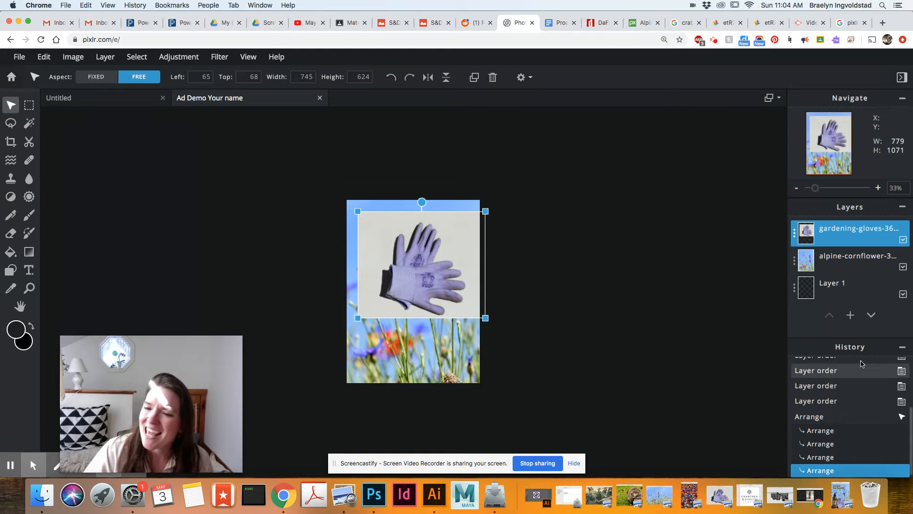
left_click(811, 458)
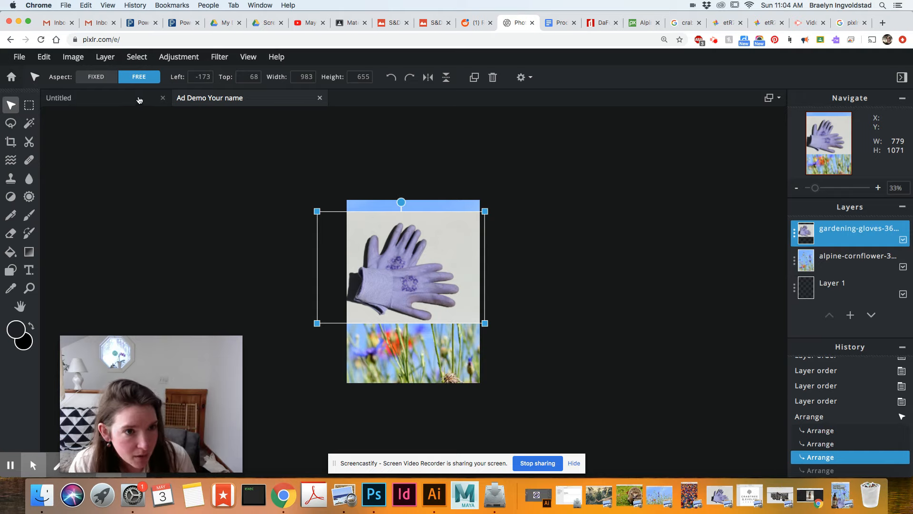
left_click(96, 77)
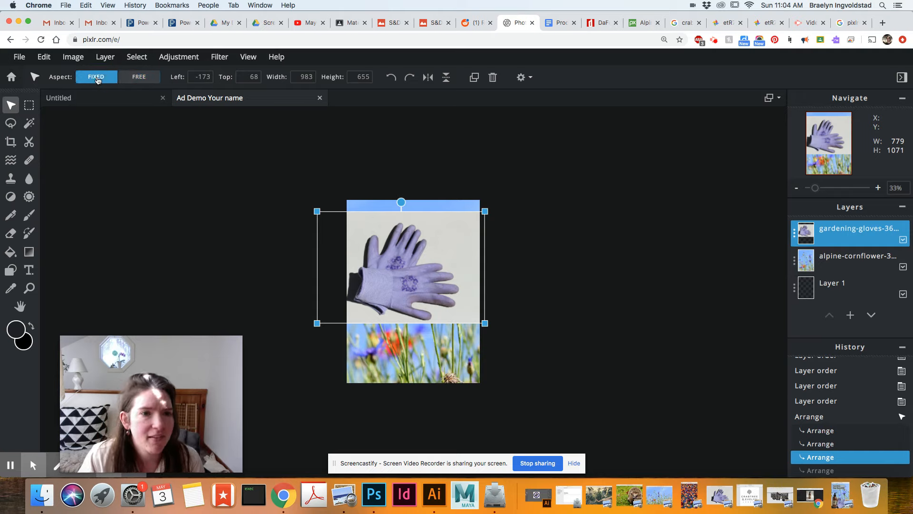
- Scale the gloves photo proportionally to 904 x 603 and reposition it at Left -62, Top 163 with a slight counterclockwise tilt
left_click_drag(486, 324, 472, 315)
left_click_drag(379, 284, 401, 300)
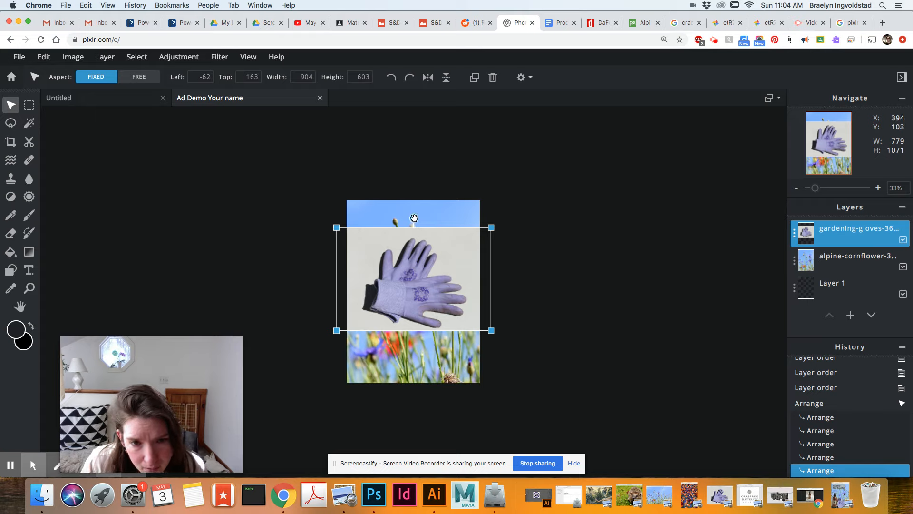
mouse_move(415, 219)
left_mouse_down()
mouse_move(408, 212)
mouse_move(358, 241)
mouse_move(489, 307)
mouse_move(441, 206)
mouse_move(416, 210)
mouse_move(444, 220)
mouse_move(421, 223)
left_mouse_up()
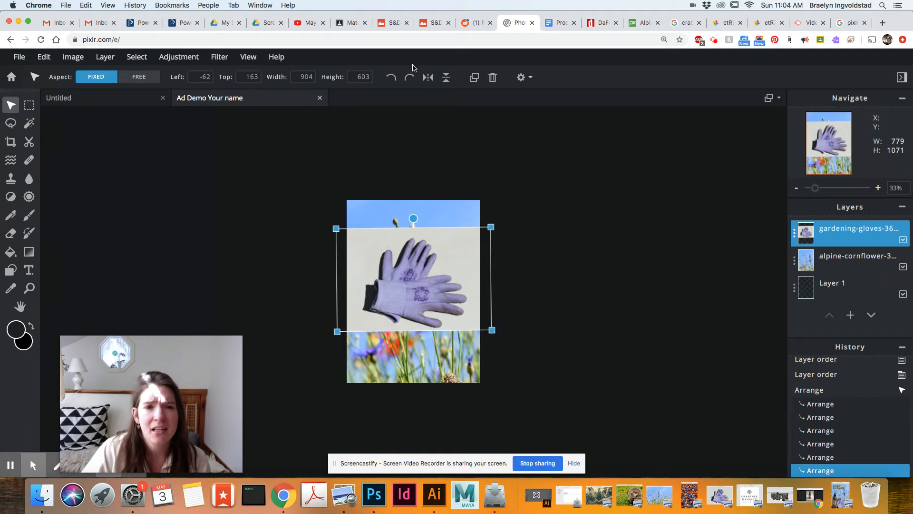